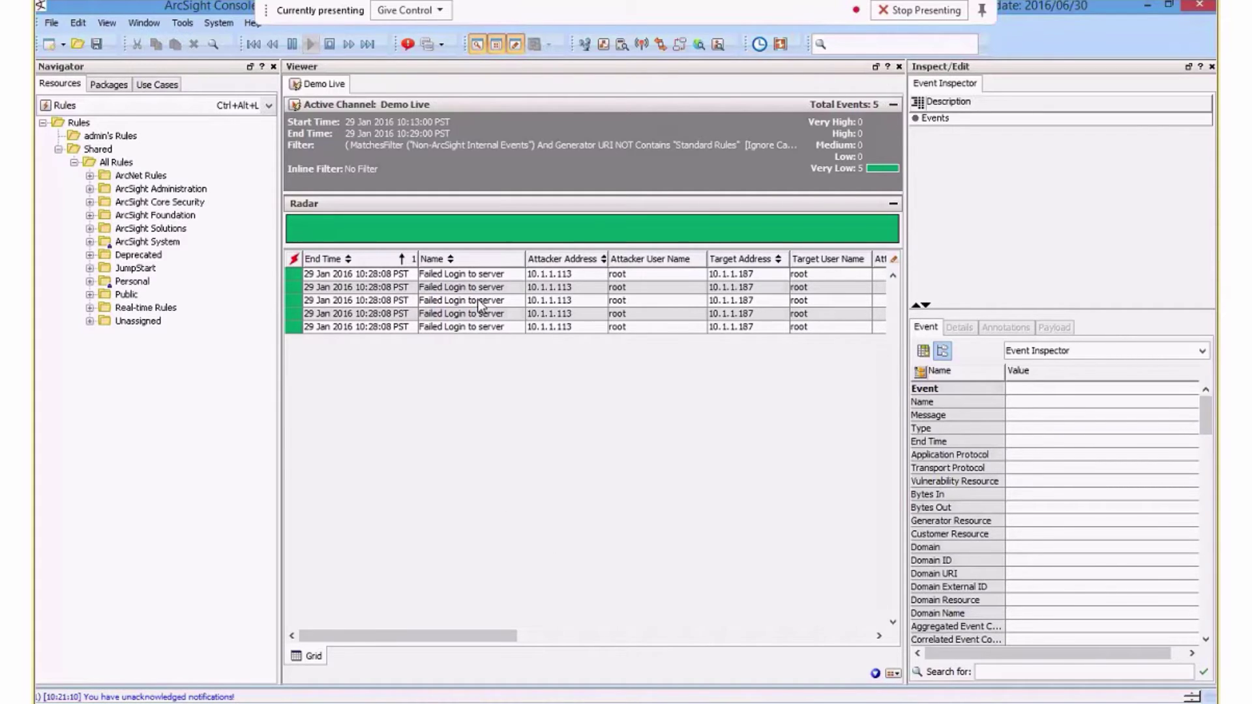
- Inspect the first failed-login event: attacker 10.1.1.113 hitting target 10.1.1.187 as root
left_click(466, 276)
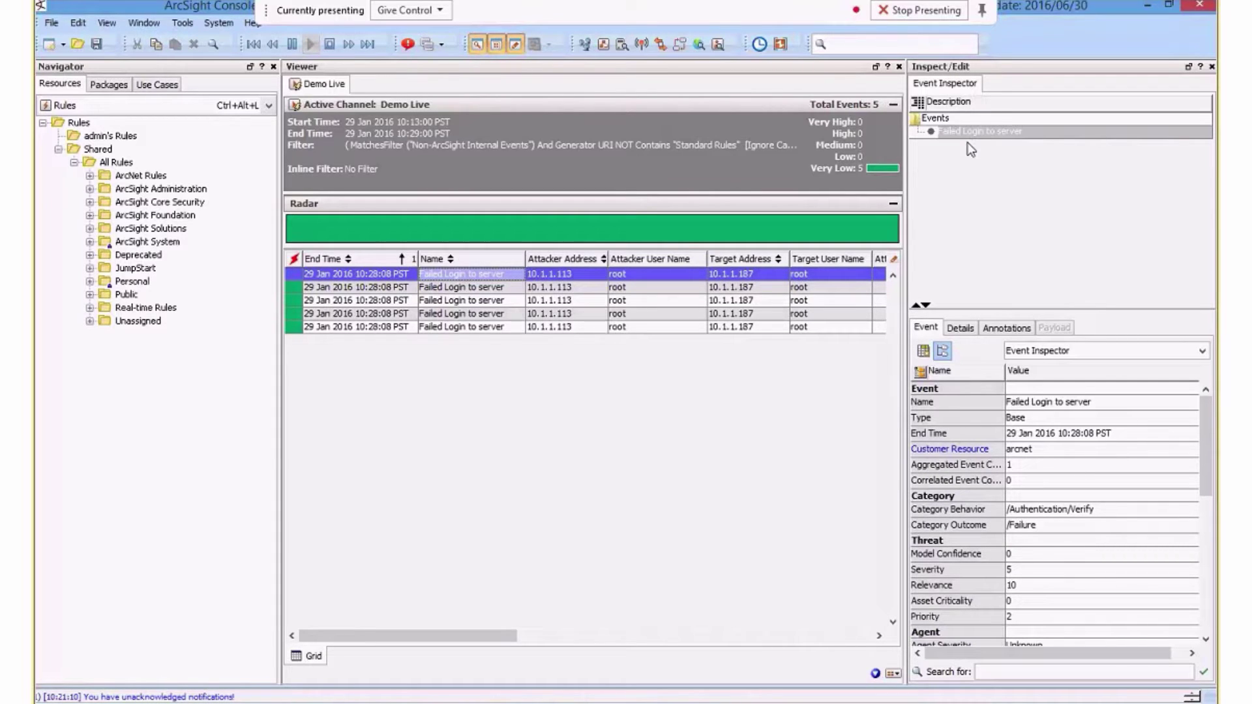
left_click_drag(1204, 448, 1209, 546)
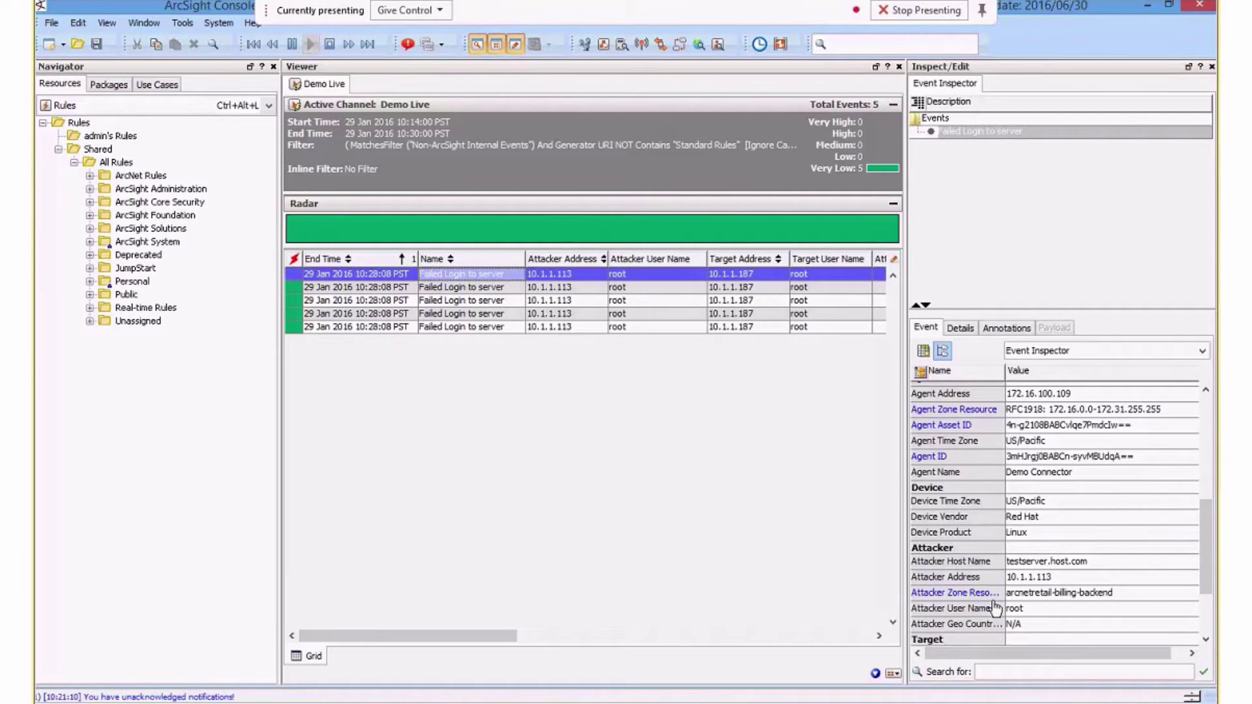
left_click_drag(1199, 578, 1199, 617)
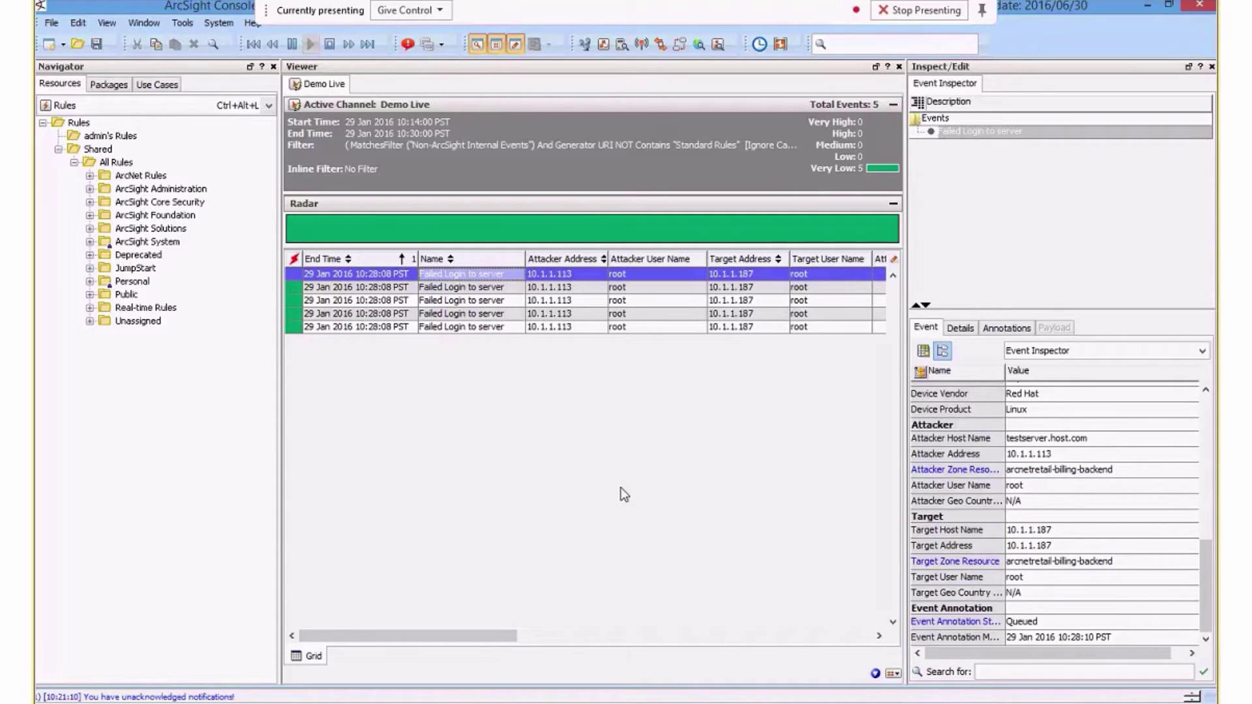
- Create a new Standard Rule under admin's Rules named 'Test Brute Force Rule'
right_click(98, 135)
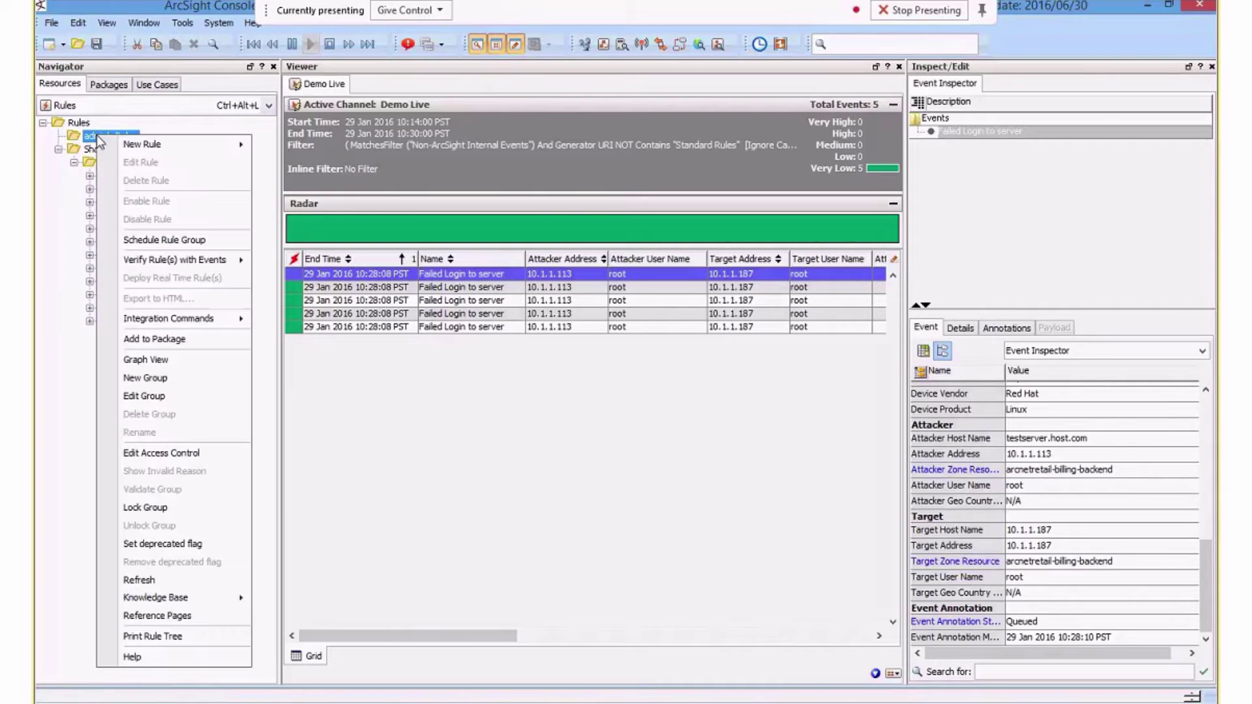
mouse_move(131, 145)
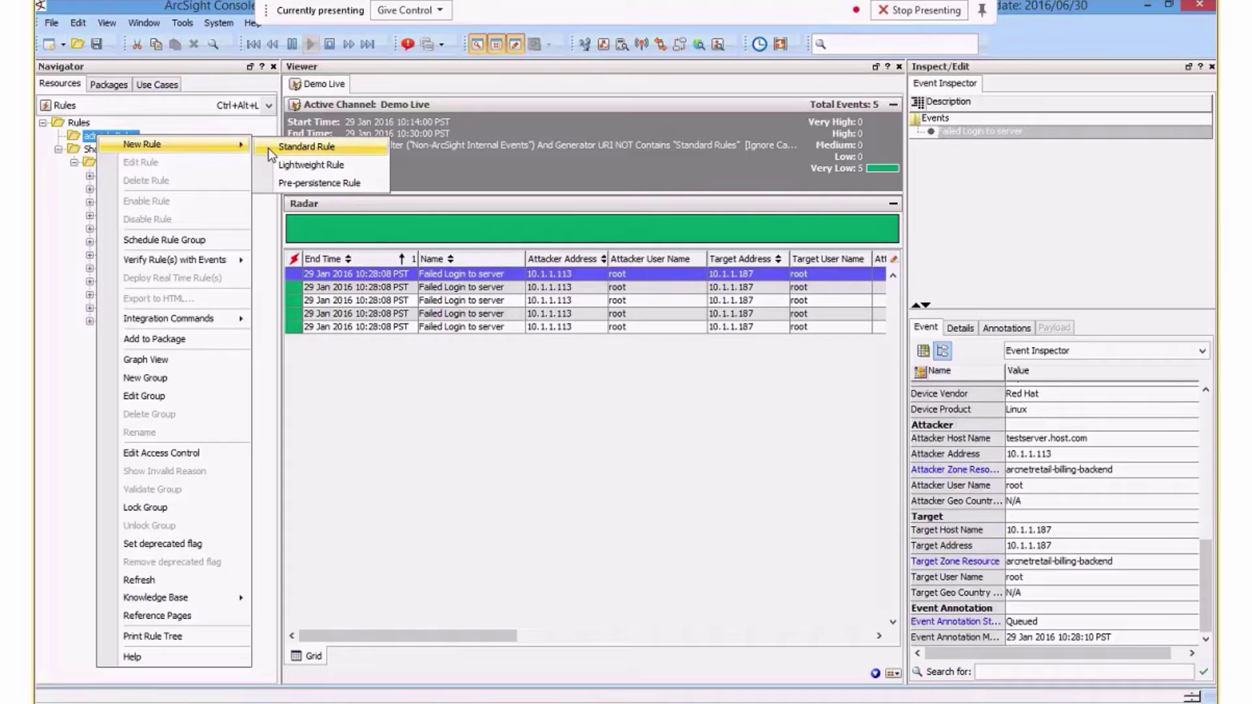
left_click(315, 151)
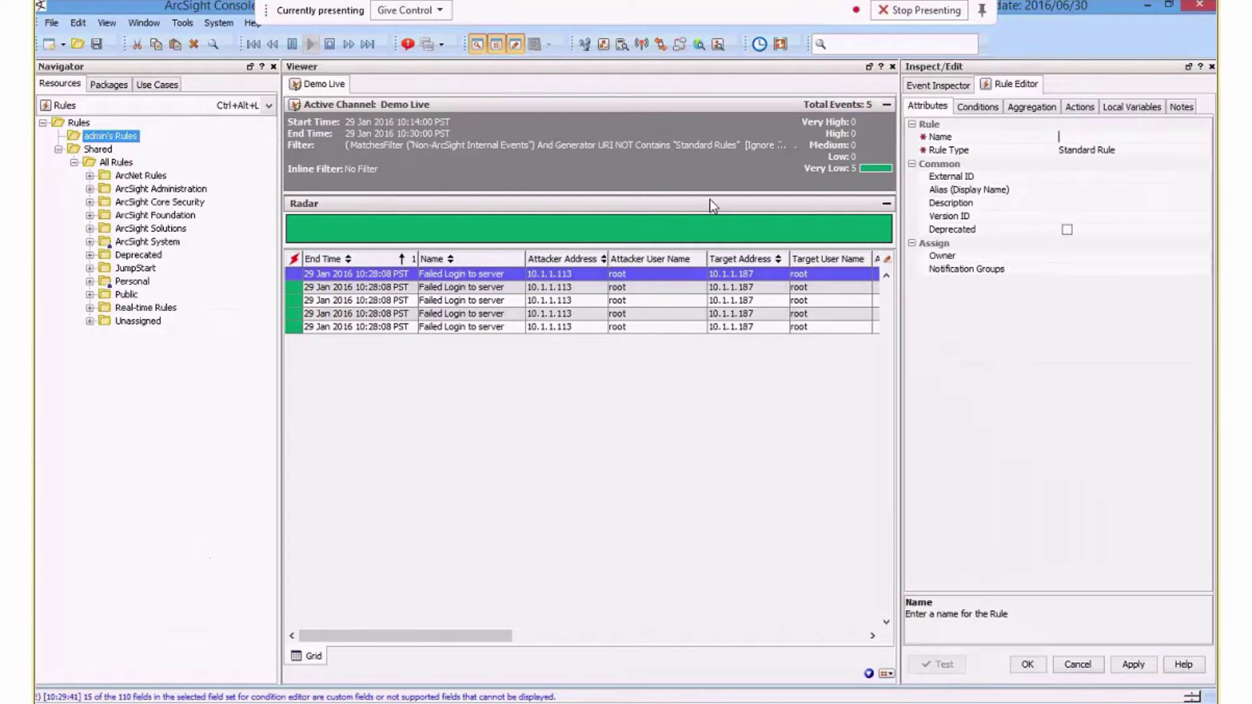
type("Test Brute Force Rule")
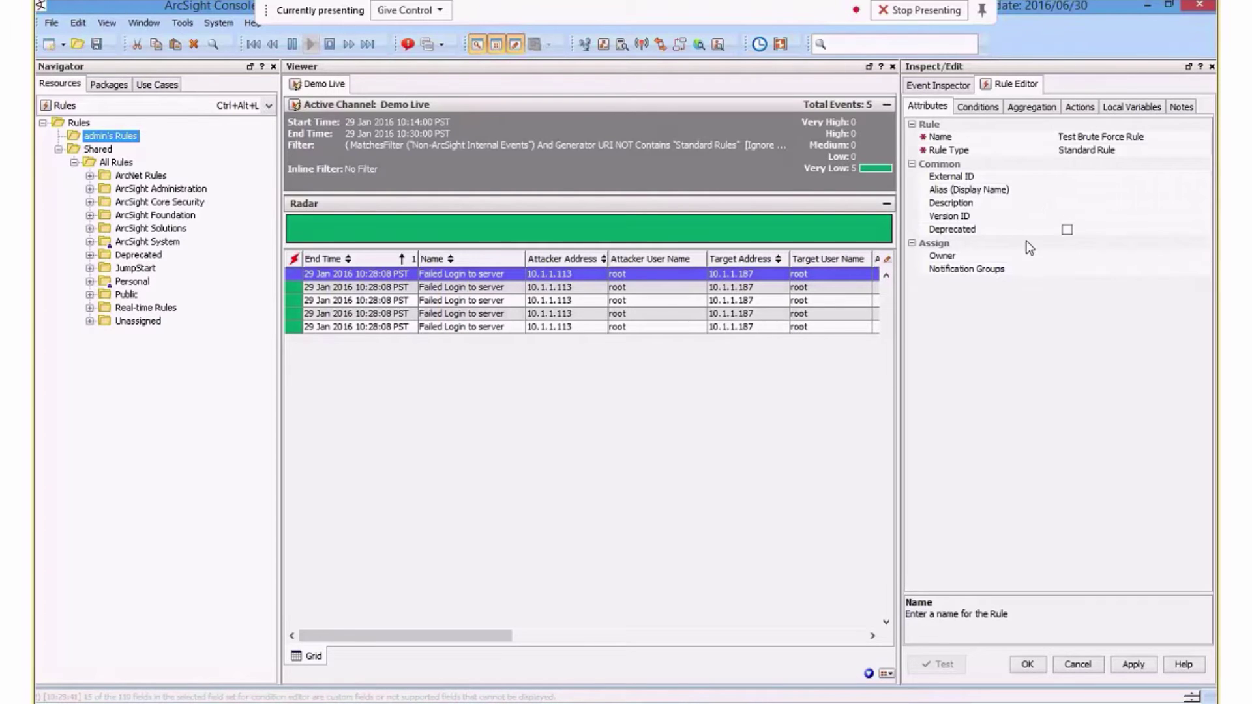
- Add the condition Category Behavior = /Authentication/Verify
left_click(978, 107)
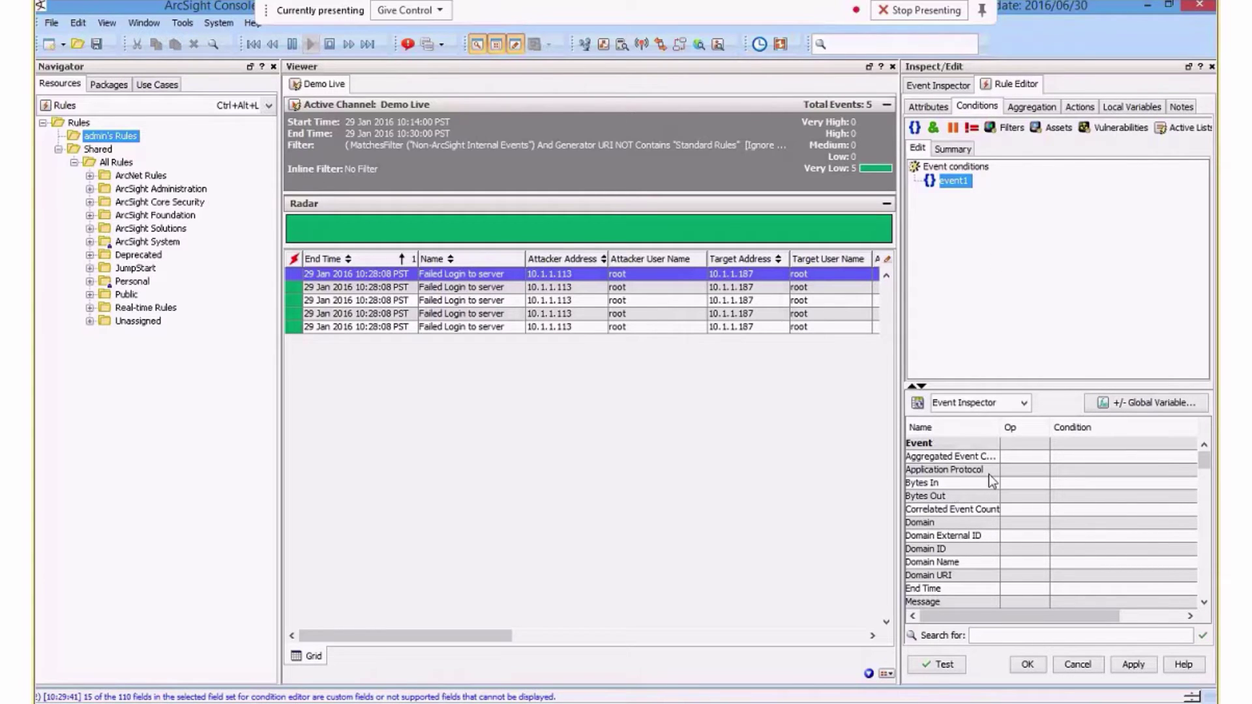
left_click_drag(1205, 461, 1207, 529)
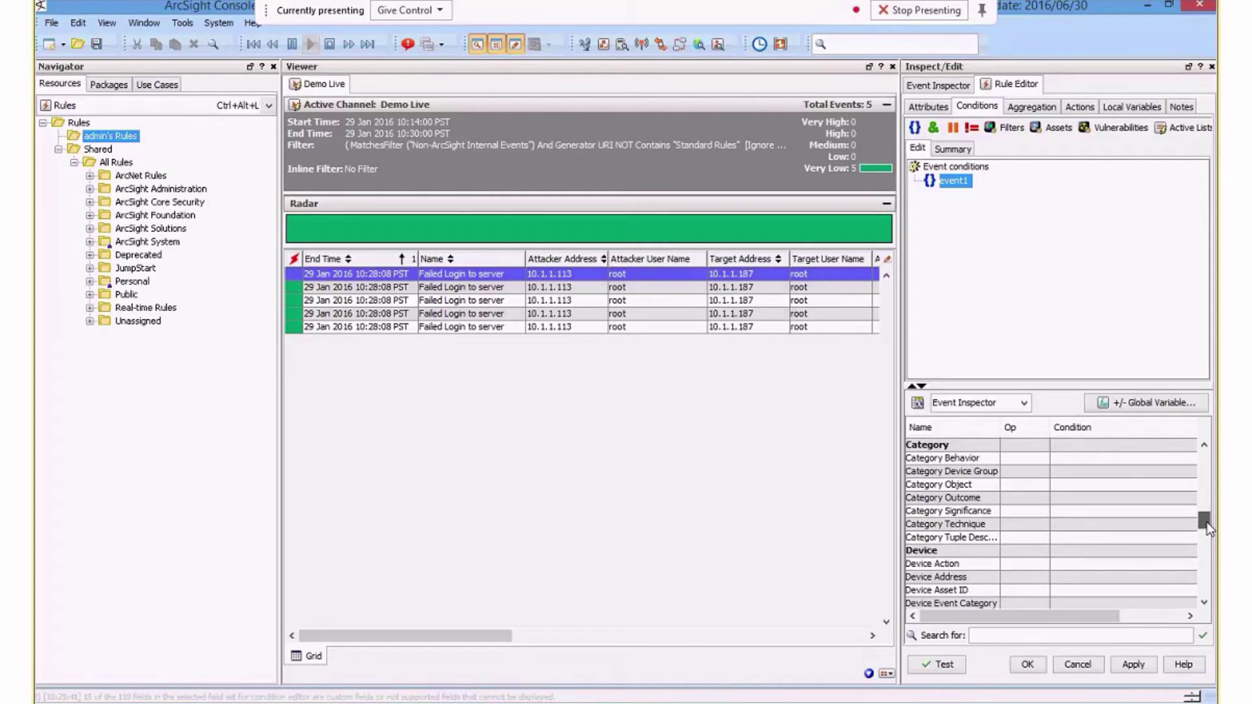
left_click(1025, 461)
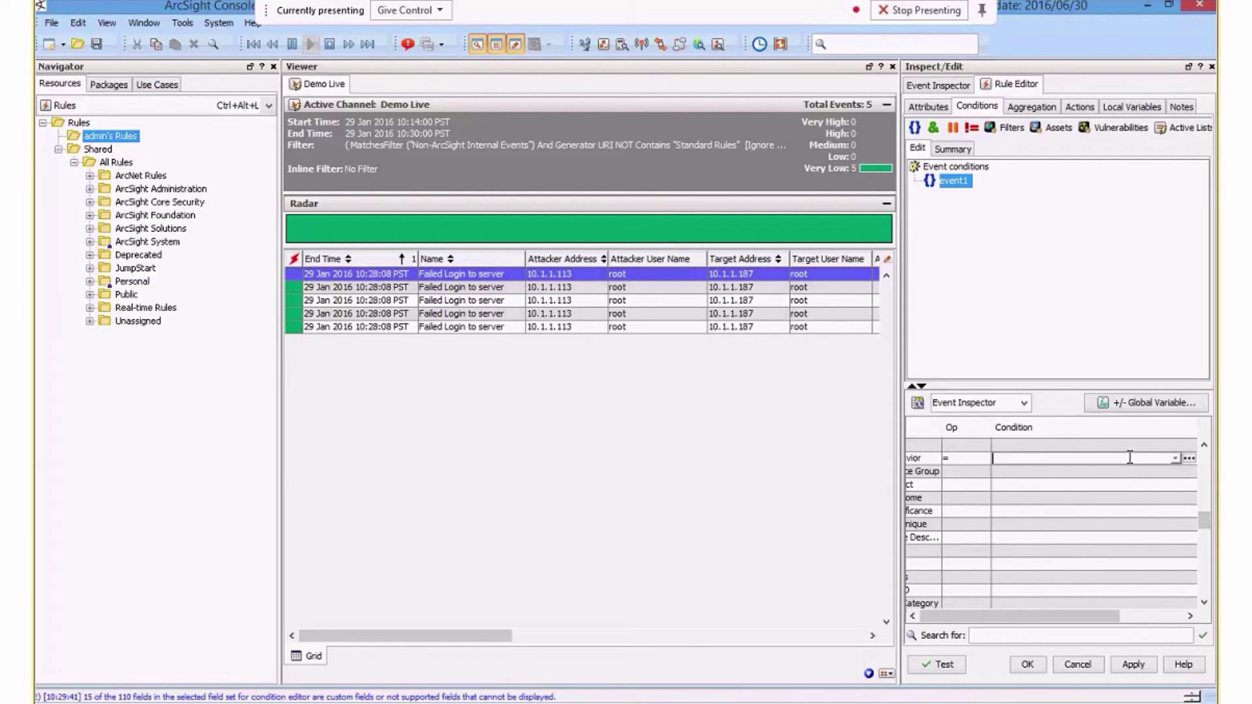
left_click(1176, 459)
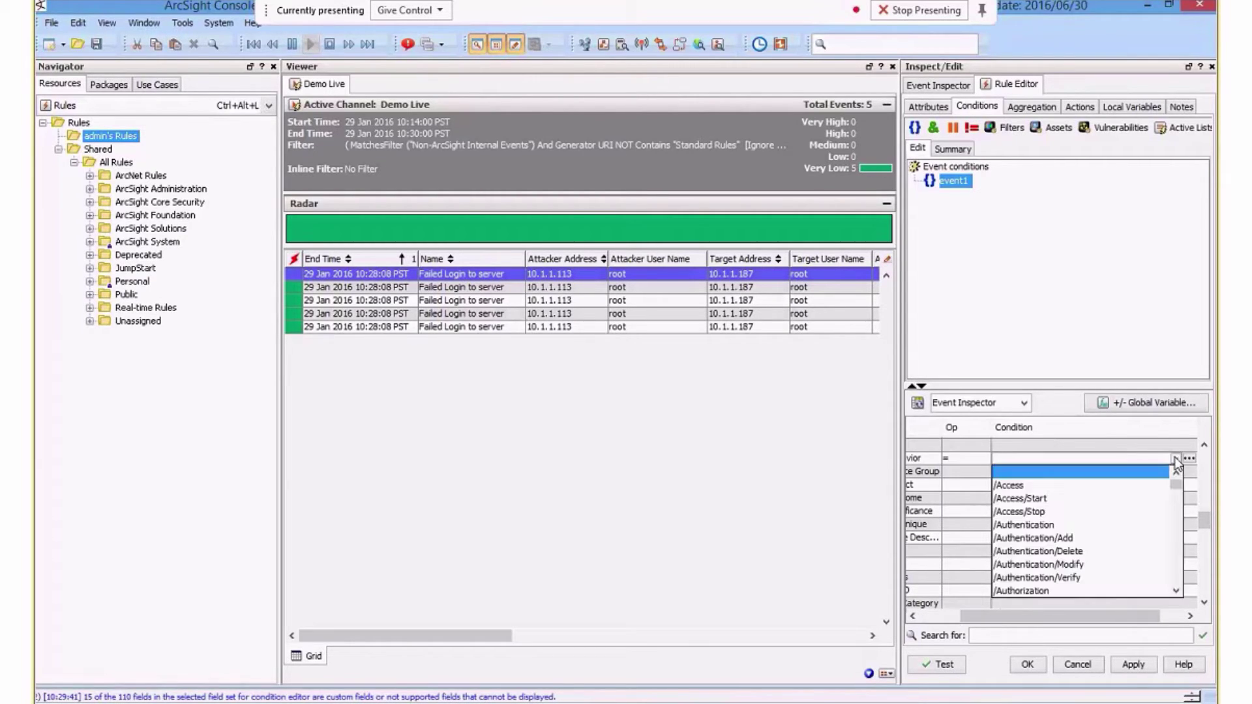
left_click(1109, 579)
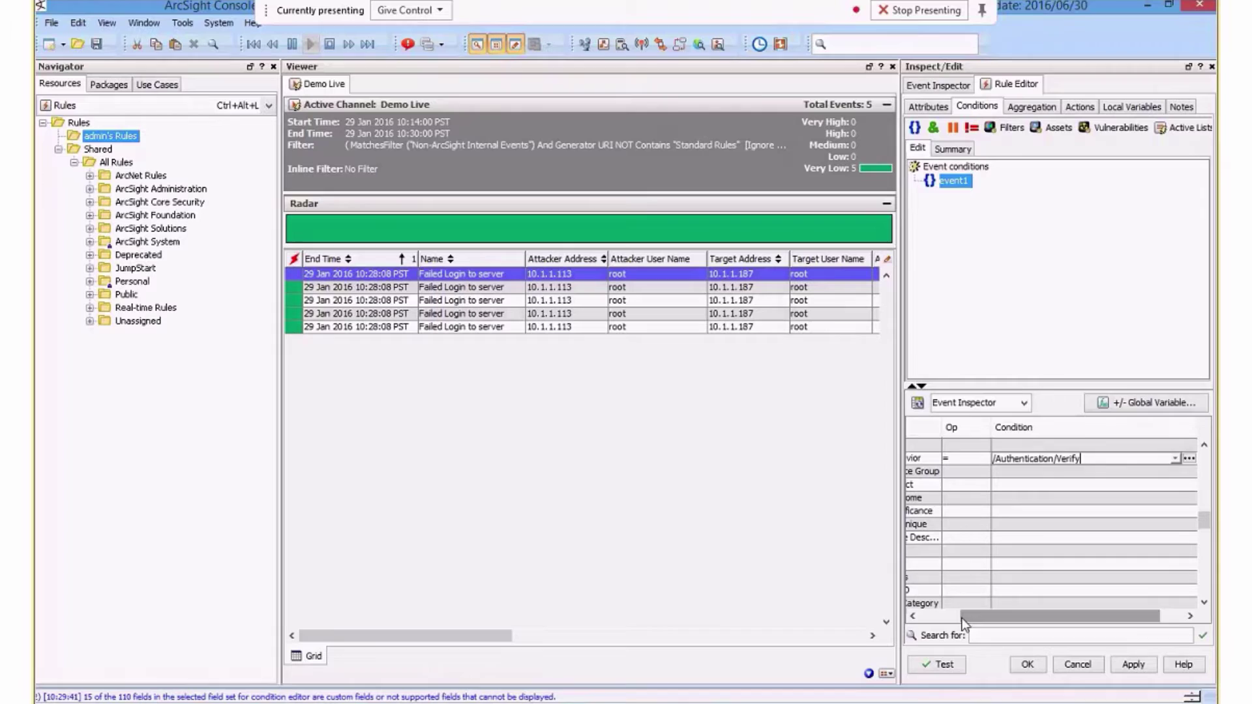
left_click(969, 504)
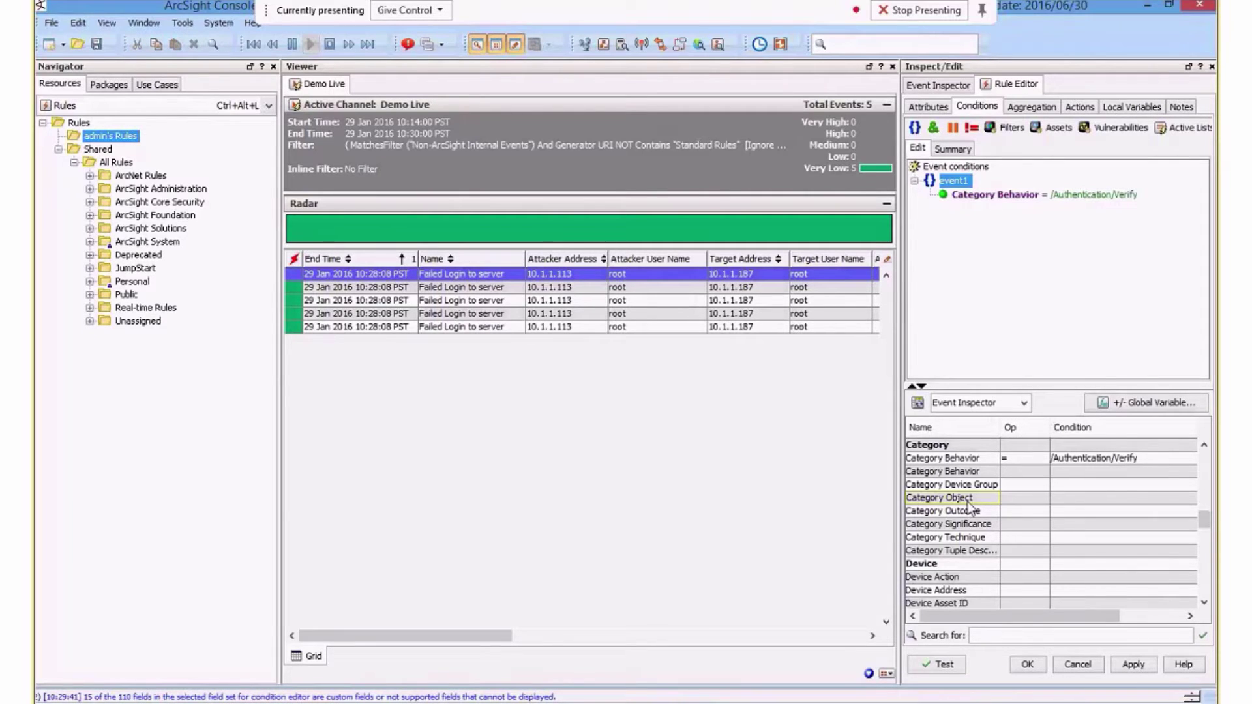
- Add the condition Category Outcome = /Failure
left_click(1028, 498)
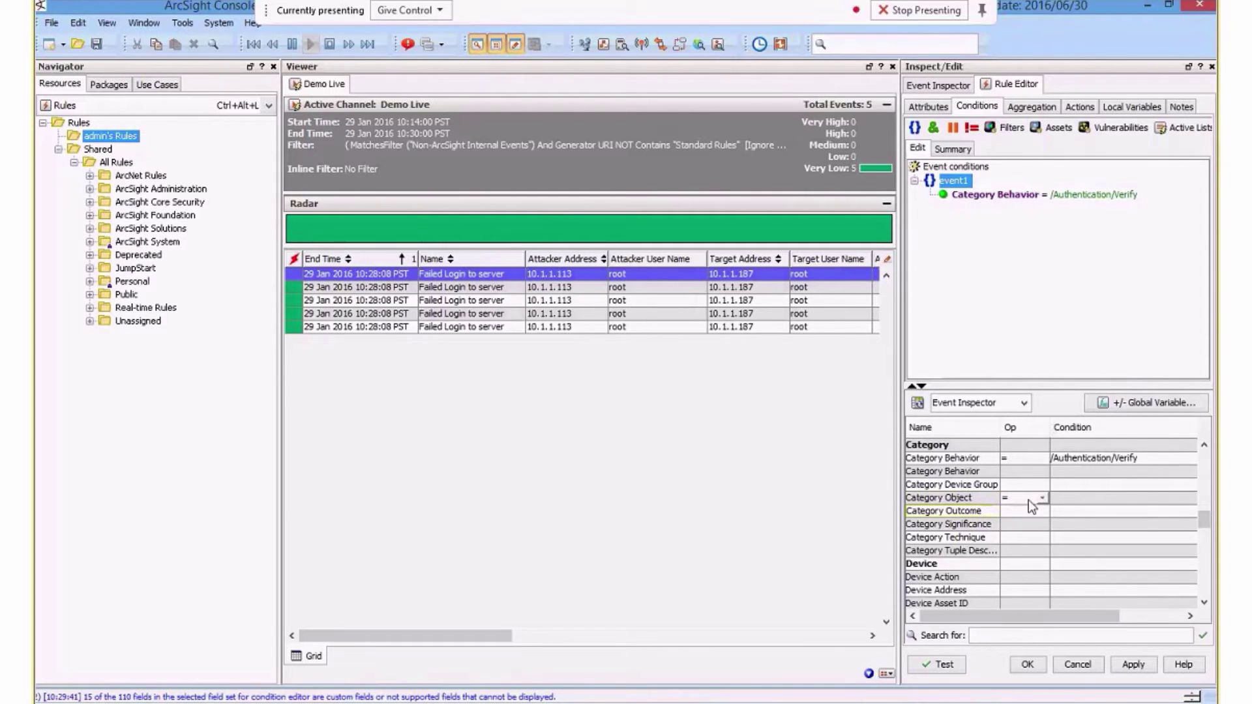
left_click(1028, 500)
left_click(1017, 511)
left_click(1025, 512)
left_click(1113, 511)
left_click(1178, 512)
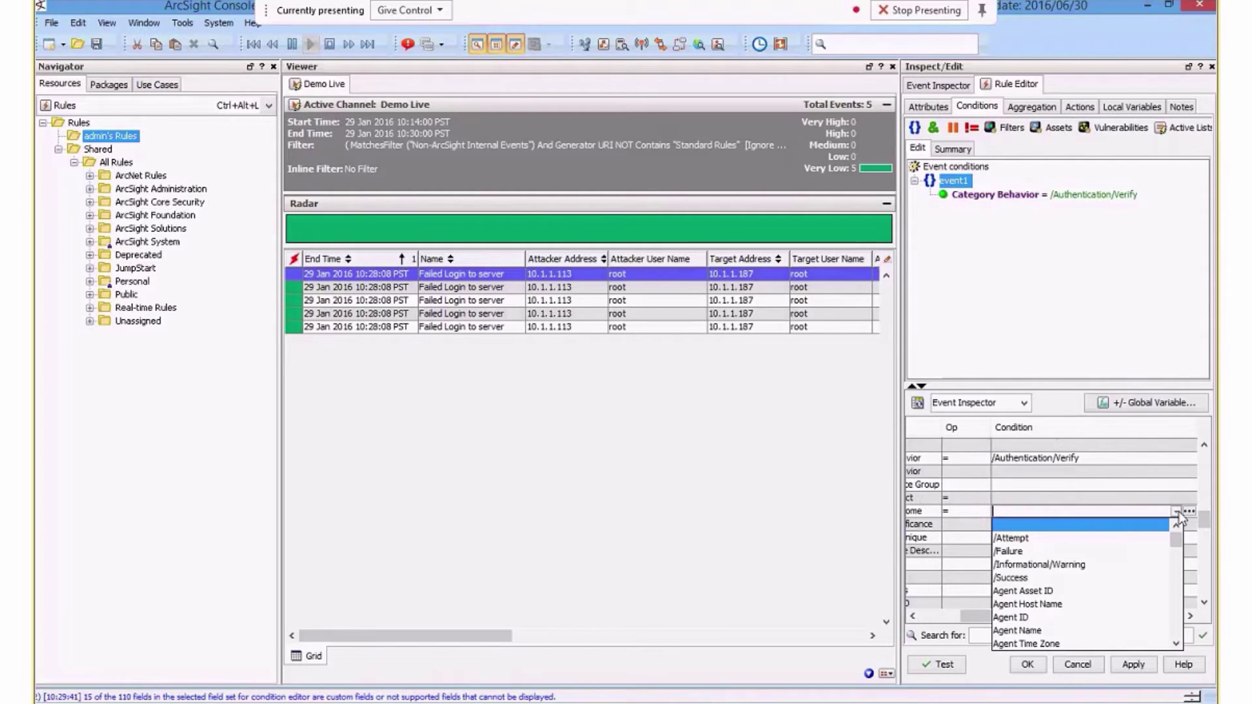
left_click(1008, 551)
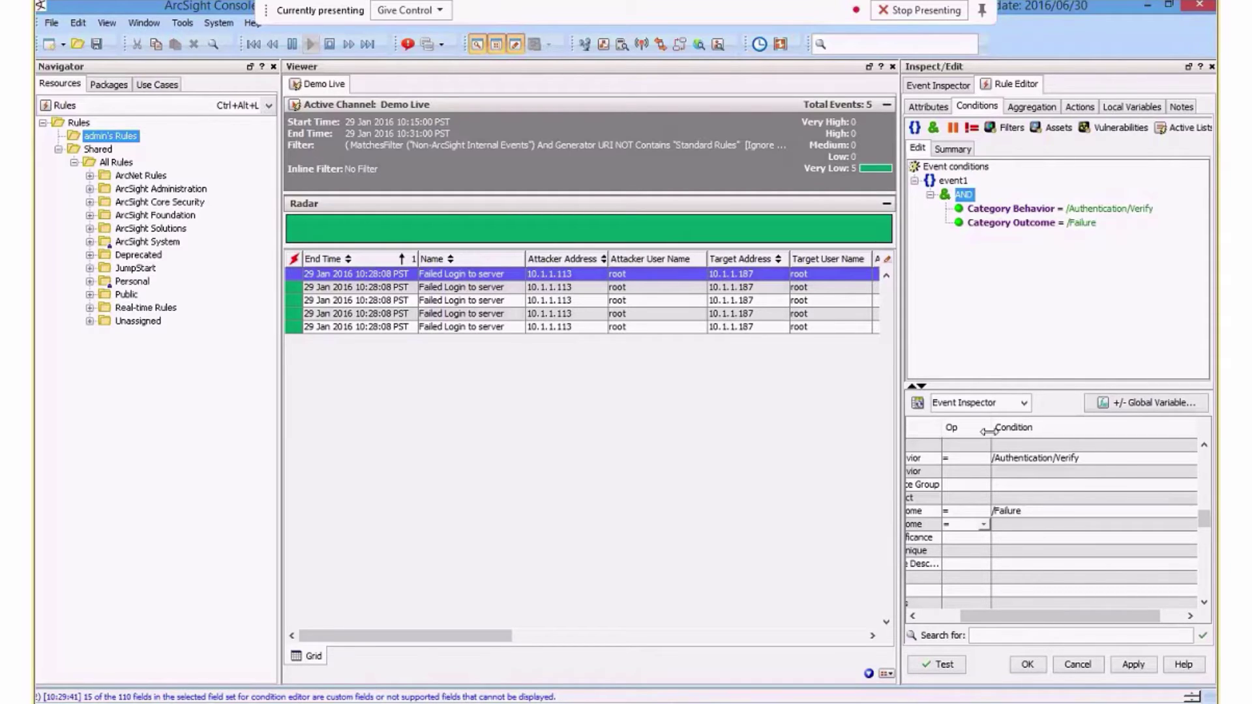
left_click(931, 617)
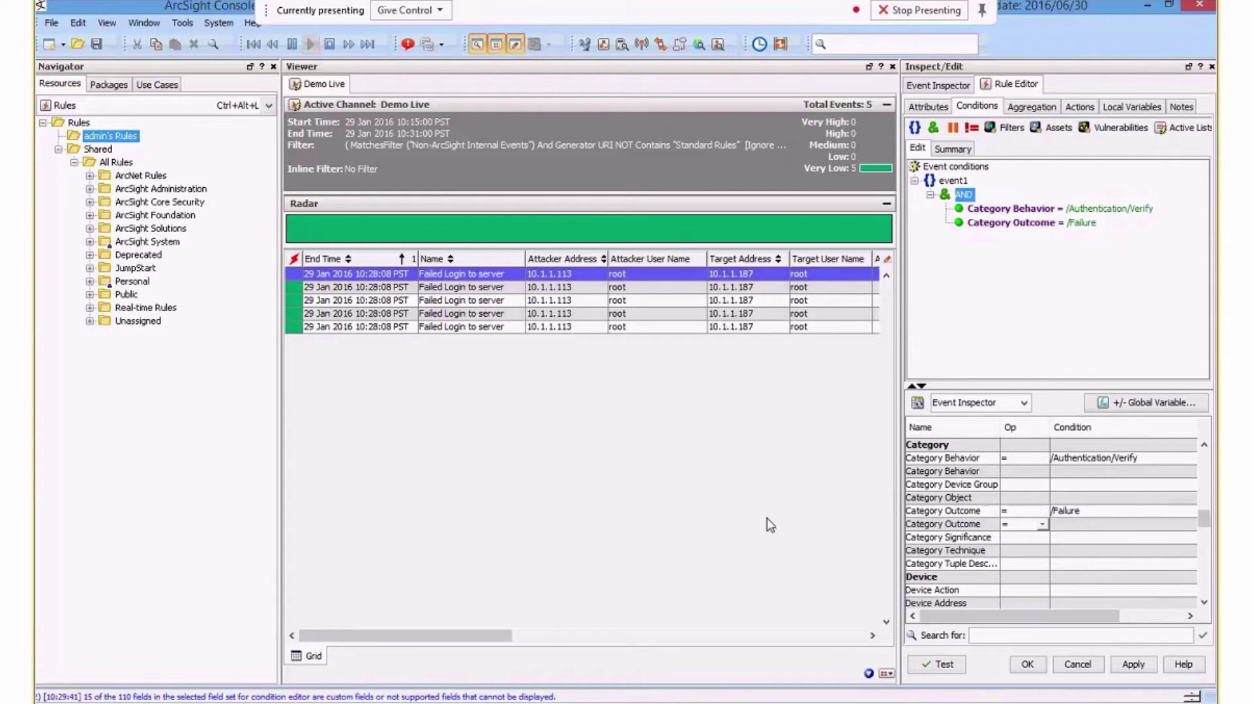
left_click_drag(509, 646, 462, 636)
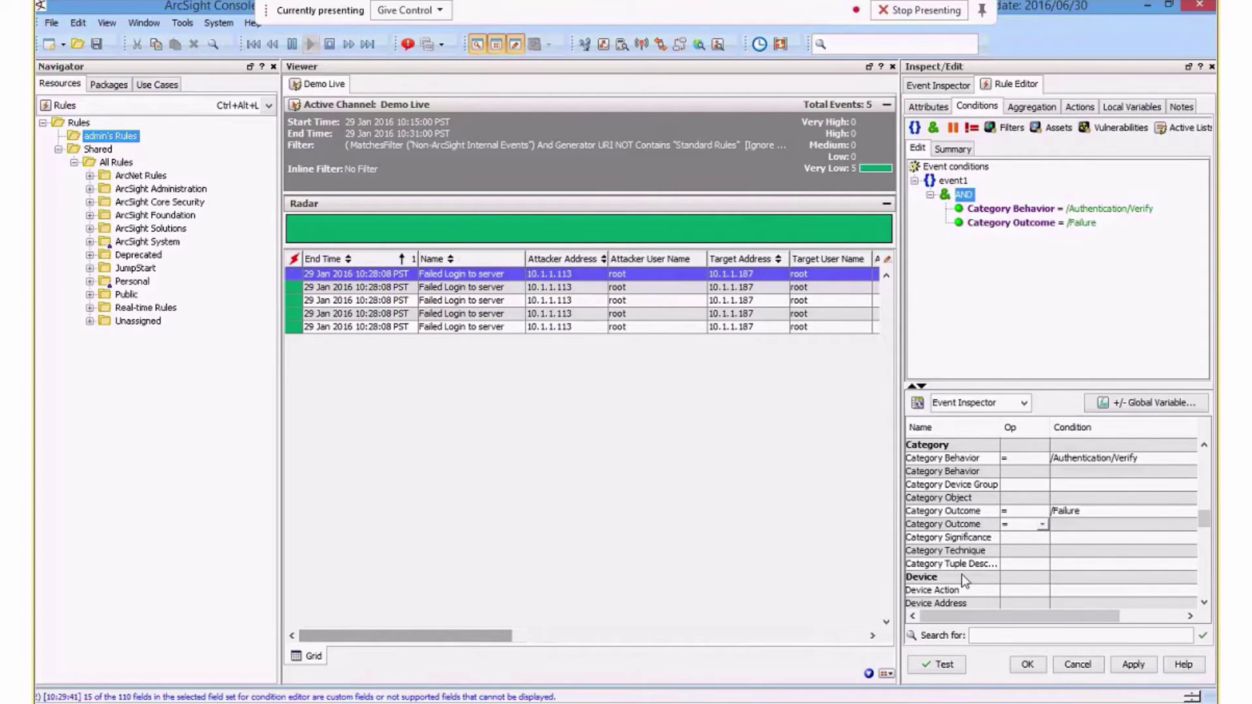
- Add the condition Device Product = Linux
scroll(964, 581, "down", 6)
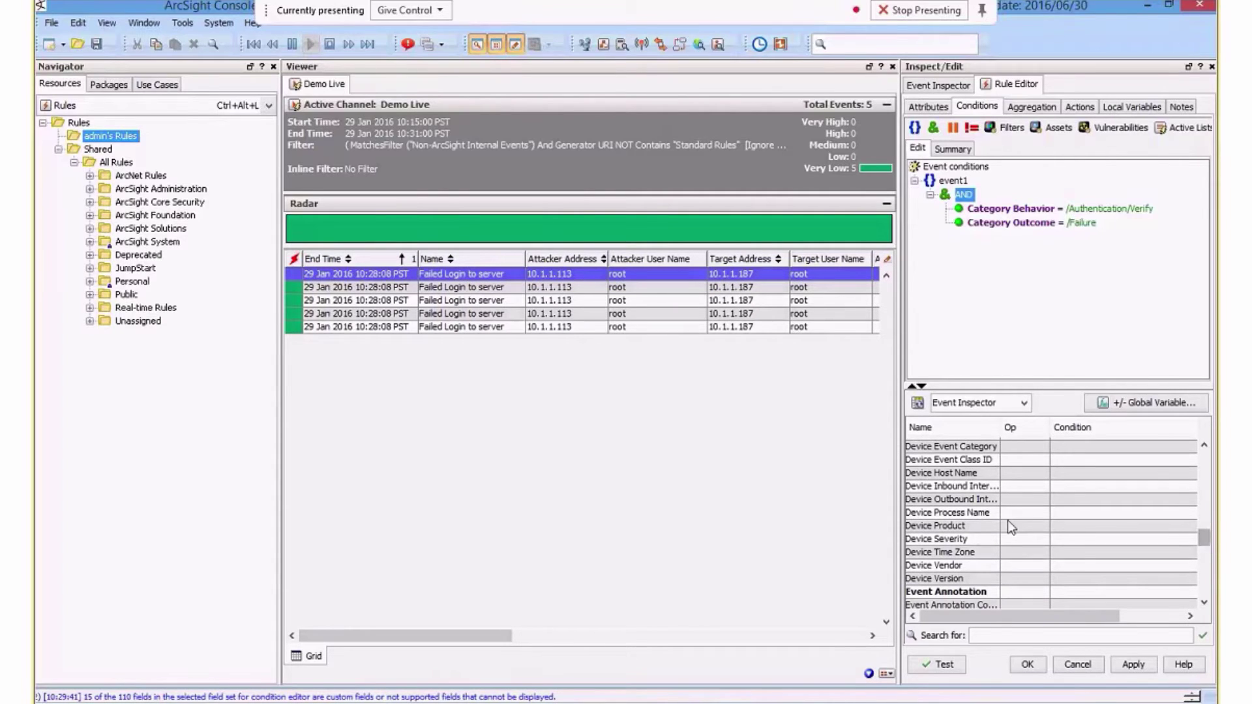
left_click(1026, 525)
left_click(1083, 539)
left_click(1109, 530)
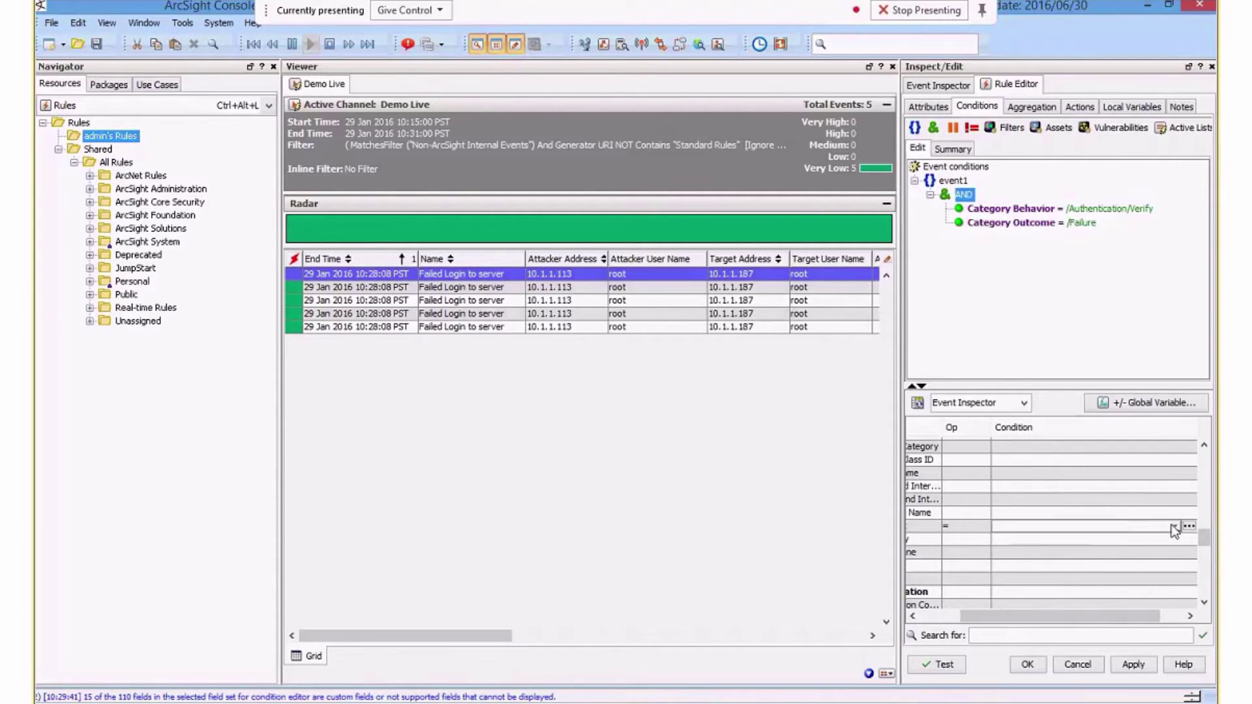
left_click(1174, 527)
left_click(1058, 552)
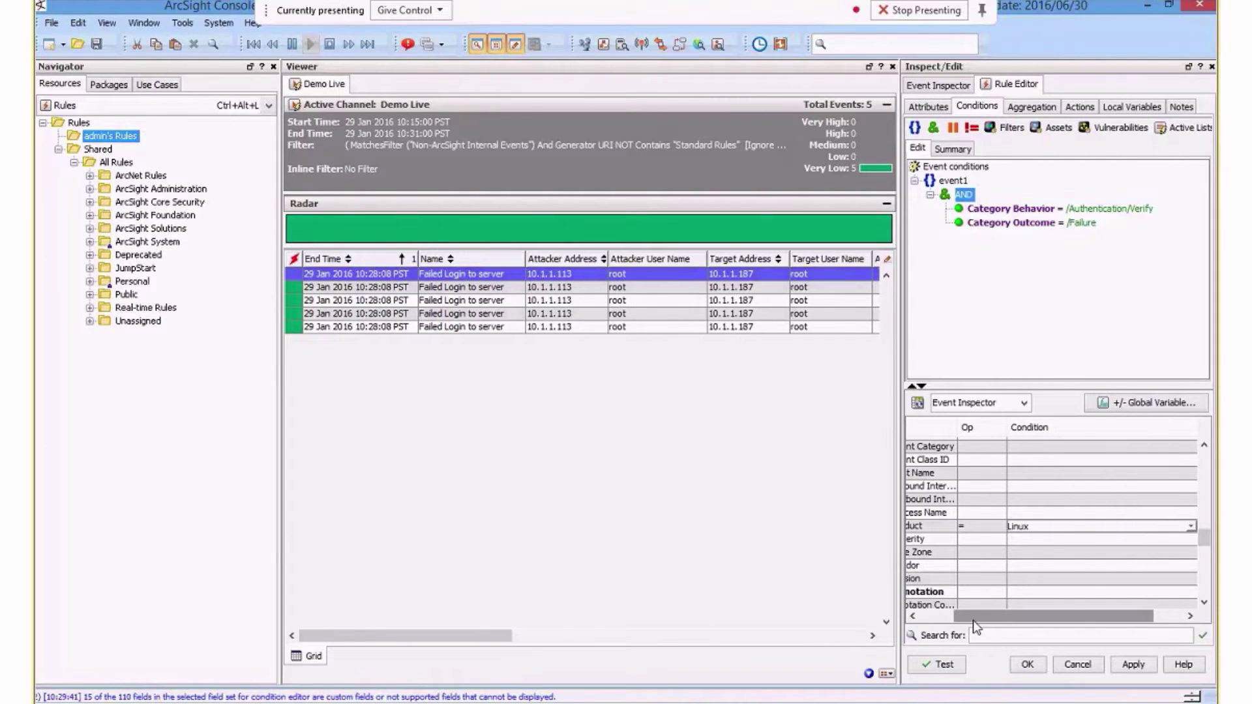
left_click(1026, 578)
- Add the condition Device Vendor = Red Hat
left_click(1017, 592)
left_click(1125, 579)
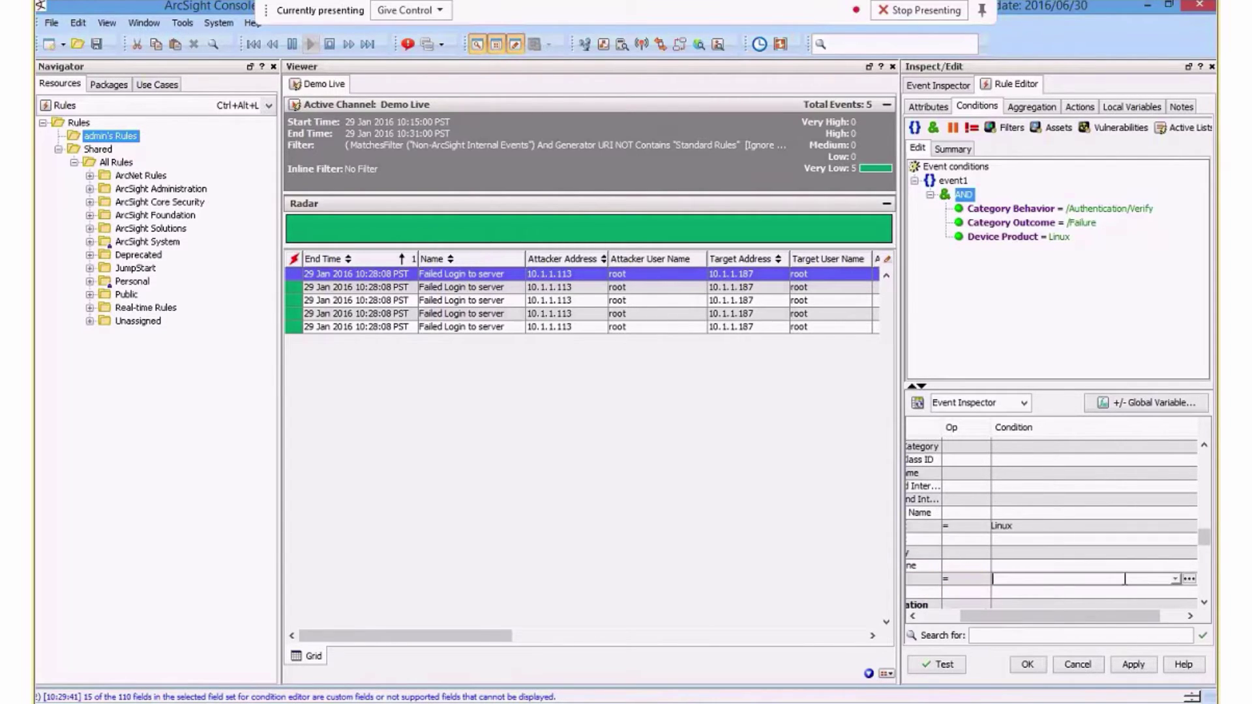
left_click(1174, 578)
left_click(1069, 463)
left_click(1046, 566)
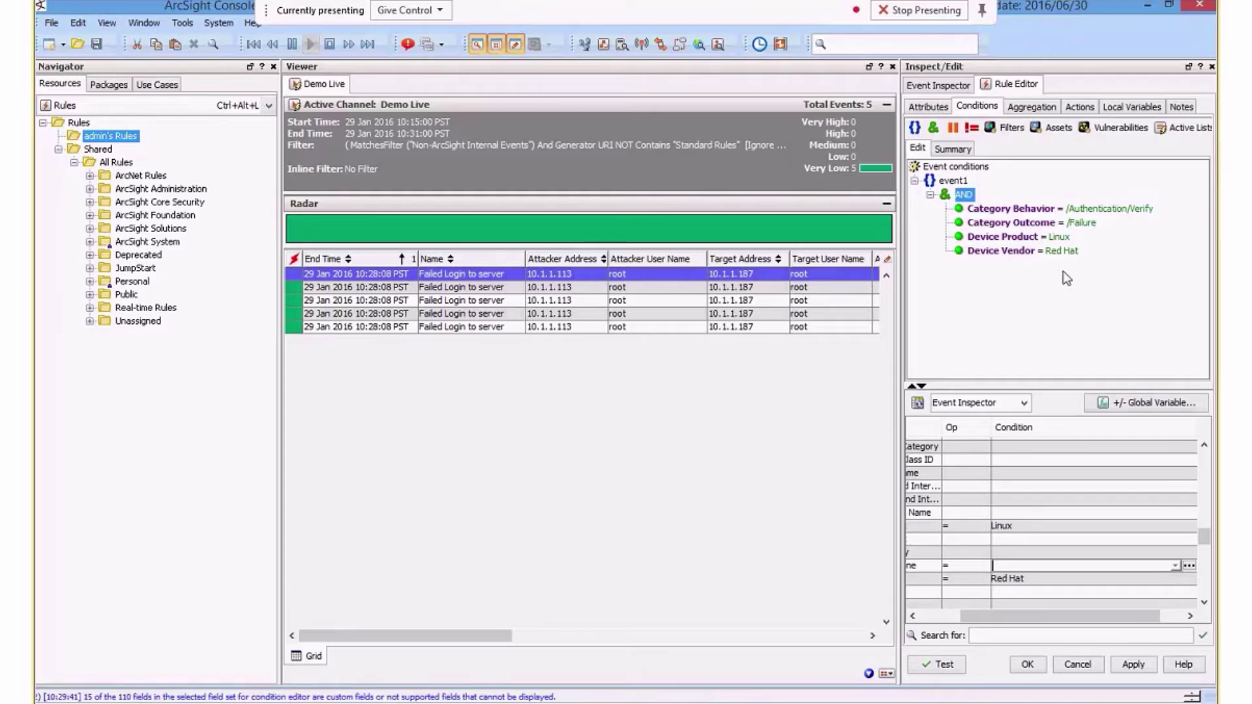
- Set the rule's aggregation to 5 matches within a 1-minute time frame
left_click(1023, 111)
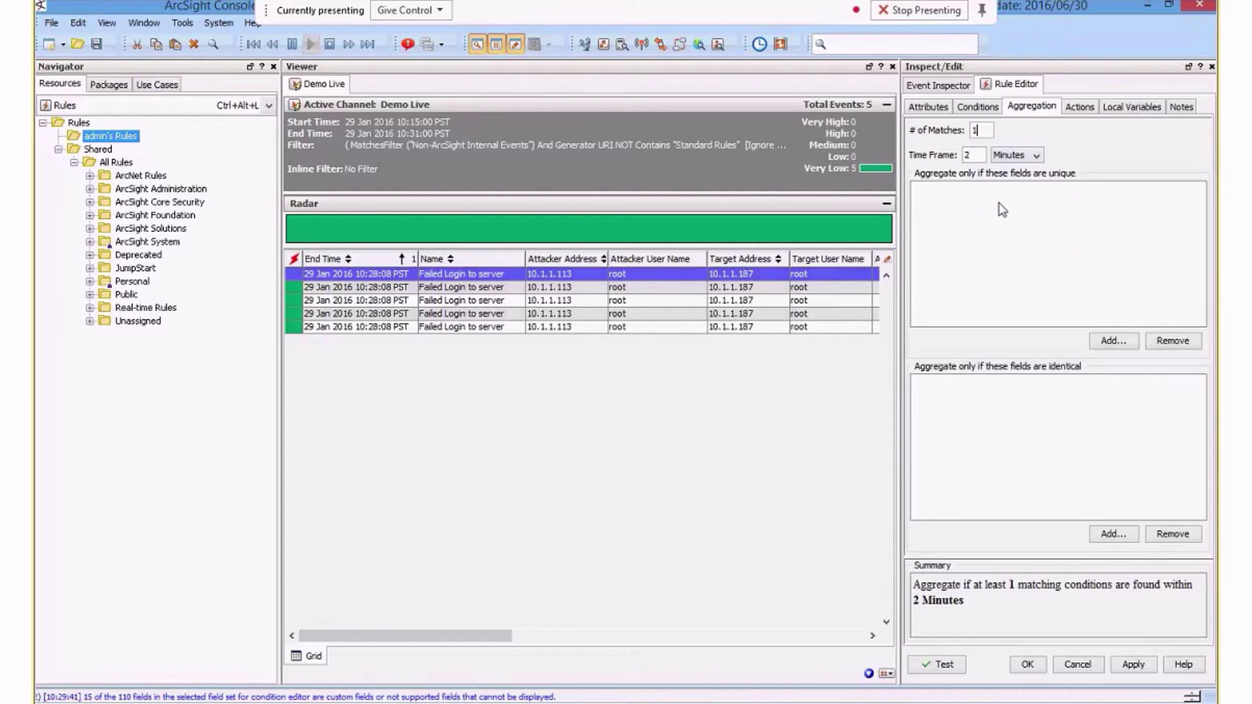
left_click(988, 129)
left_click_drag(981, 131, 910, 134)
type("5")
double_click(971, 156)
type("12")
key("BackSpace")
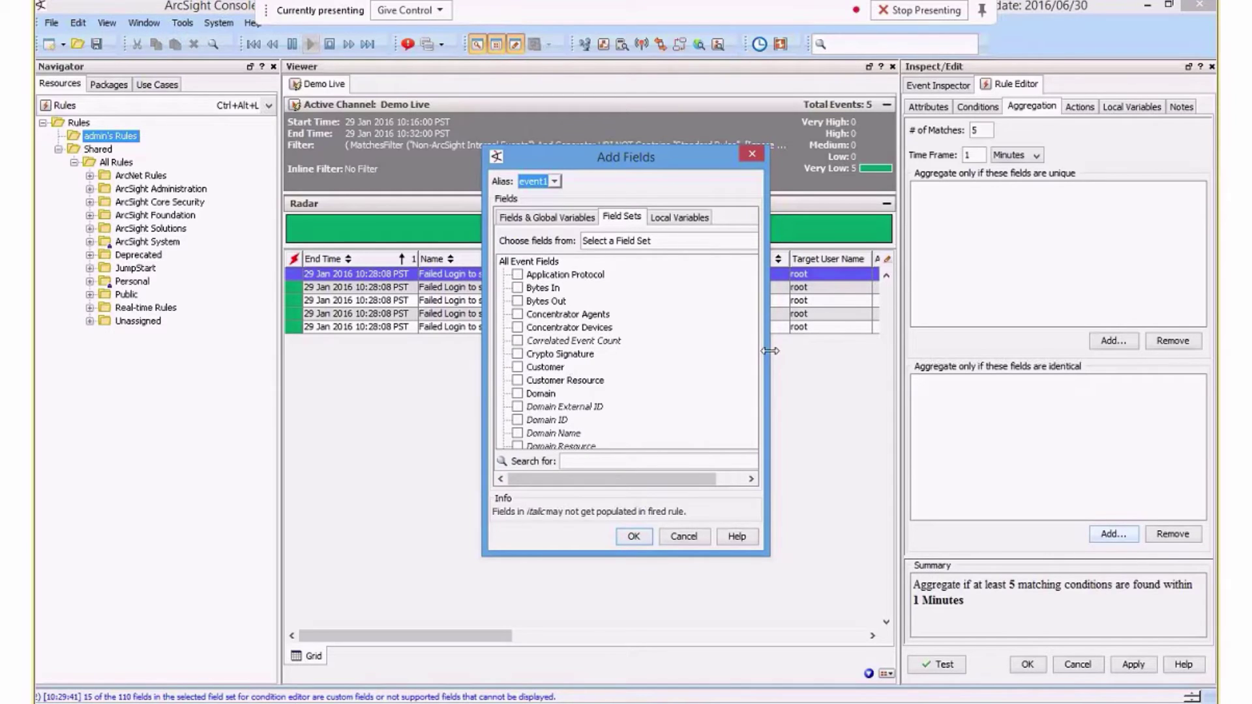
- Add Attacker Address, Attacker User Name, Target Address and Target User Name as identical fields
scroll(668, 384, "down", 15)
scroll(668, 383, "down", 1)
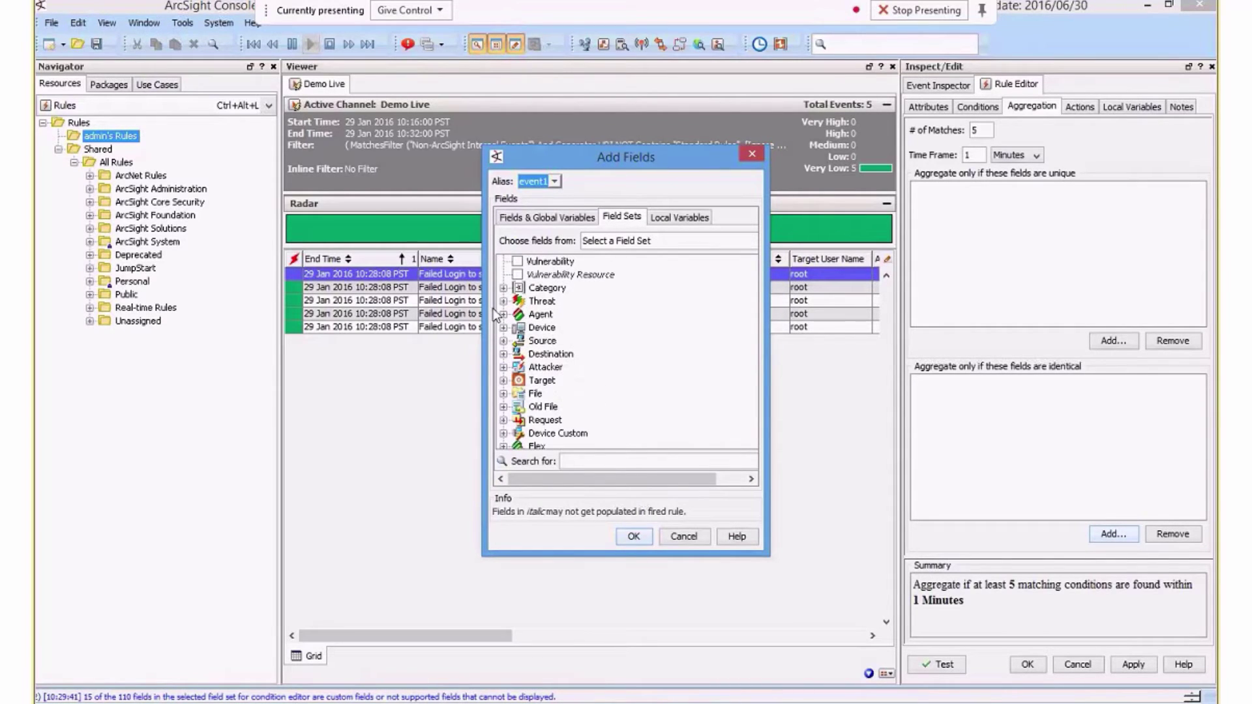
left_click(503, 367)
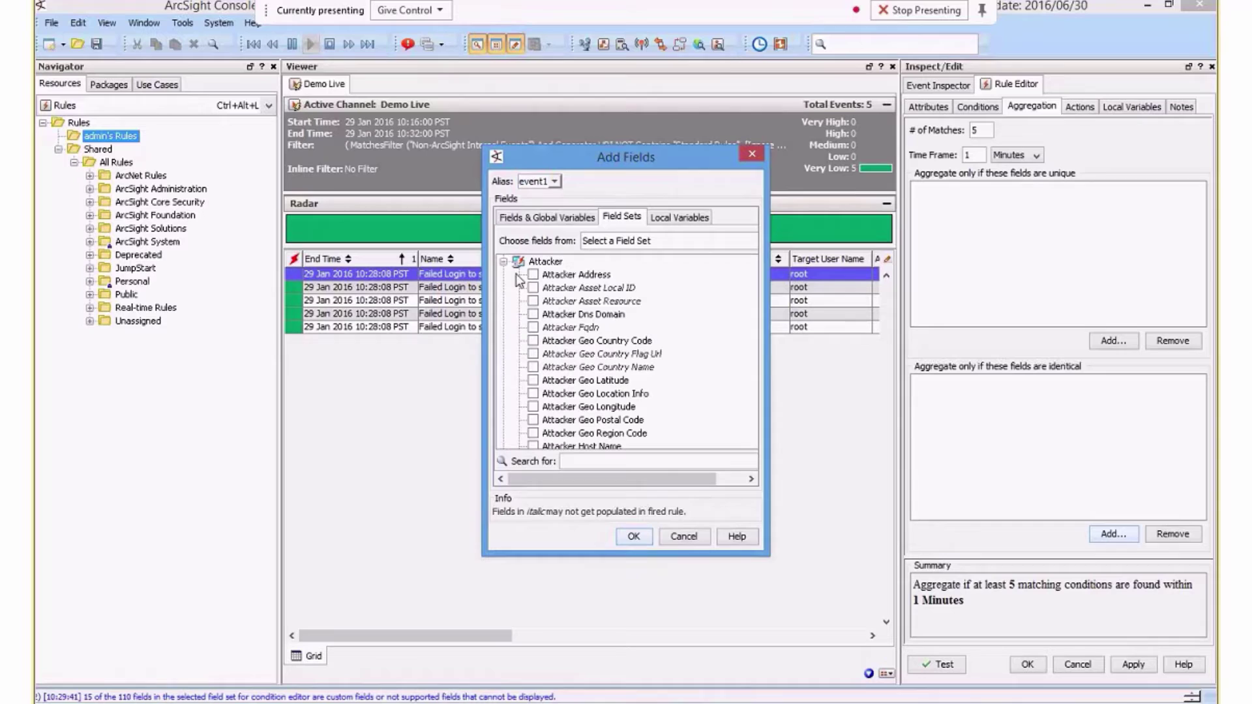
left_click(533, 275)
scroll(551, 358, "down", 2)
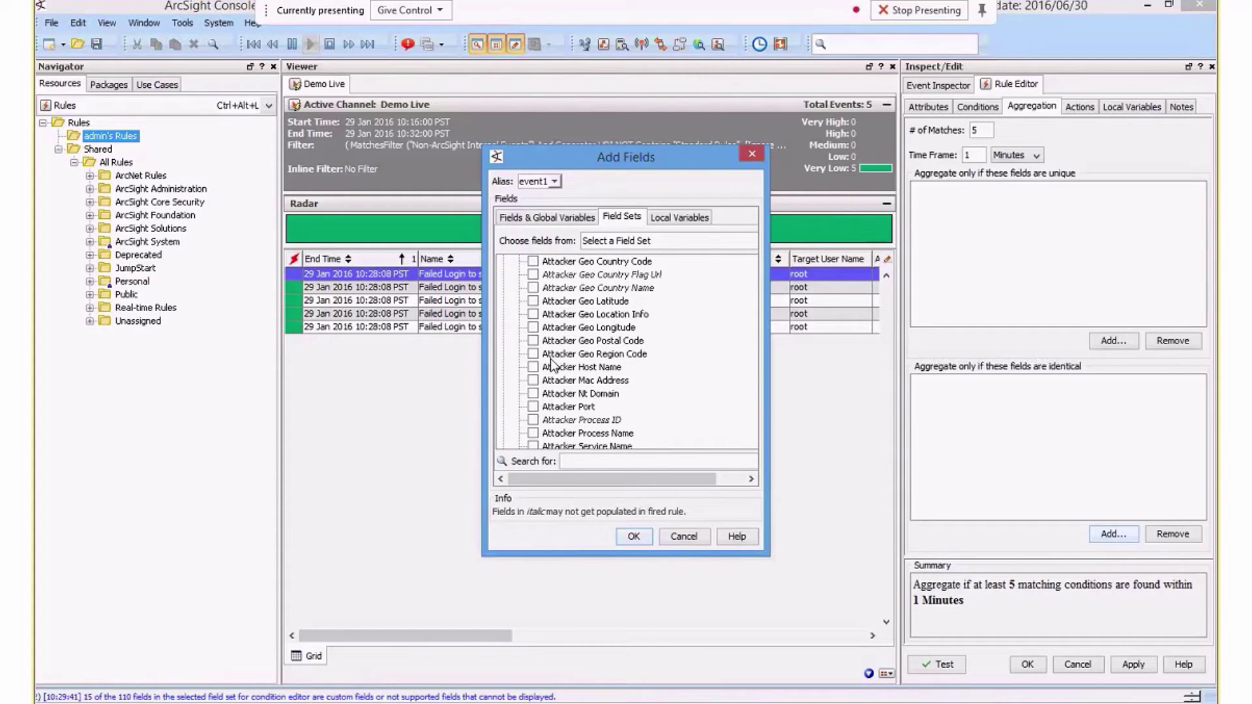
scroll(550, 358, "down", 3)
left_click(534, 405)
scroll(535, 396, "down", 3)
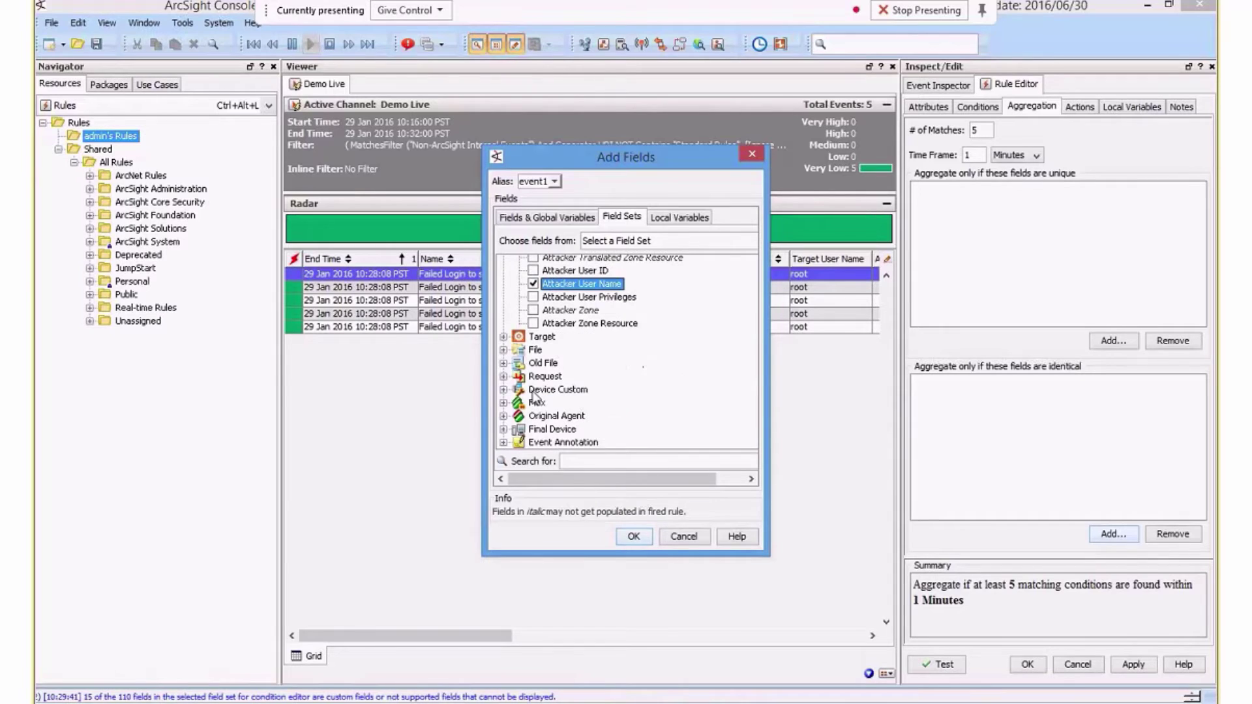
left_click(504, 336)
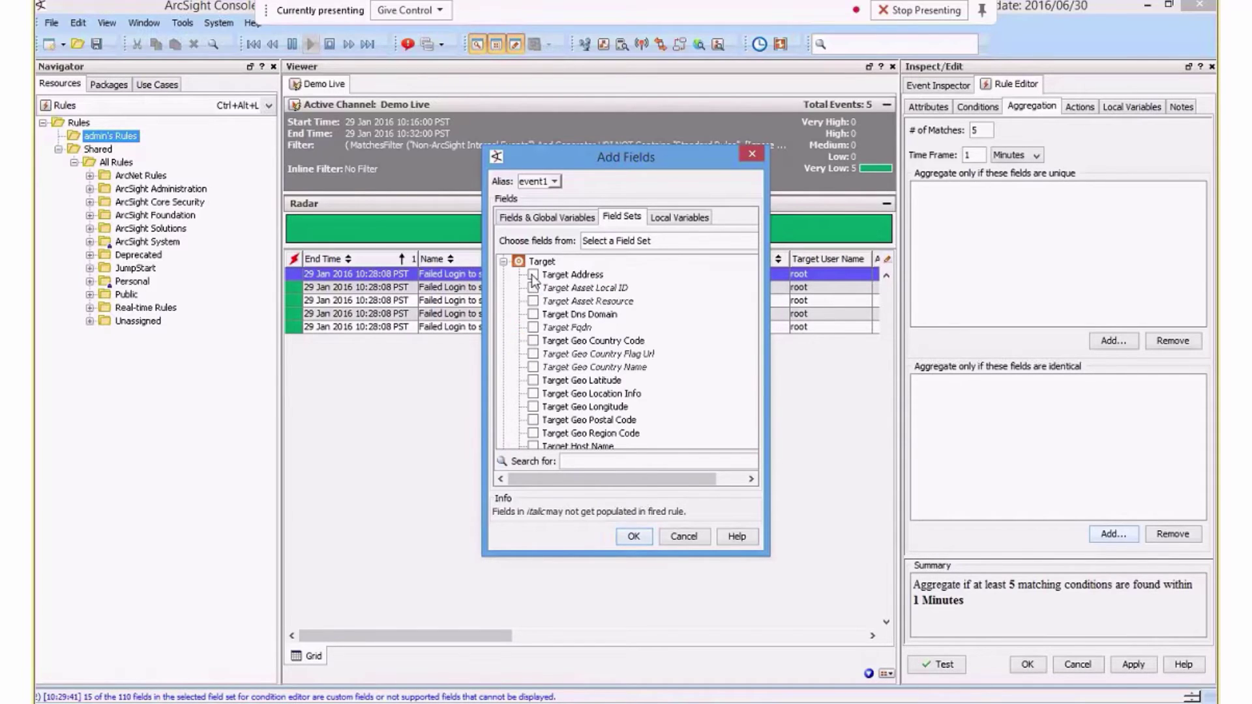
scroll(569, 317, "down", 3)
scroll(568, 316, "down", 2)
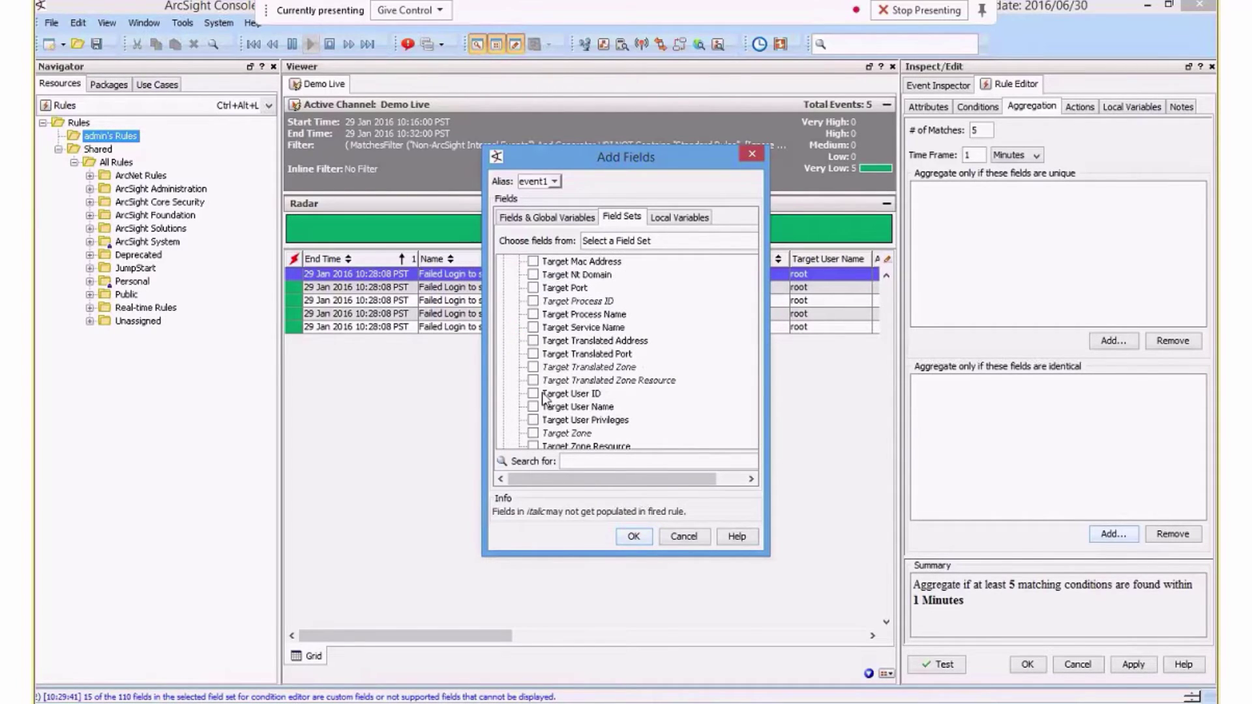
left_click(633, 536)
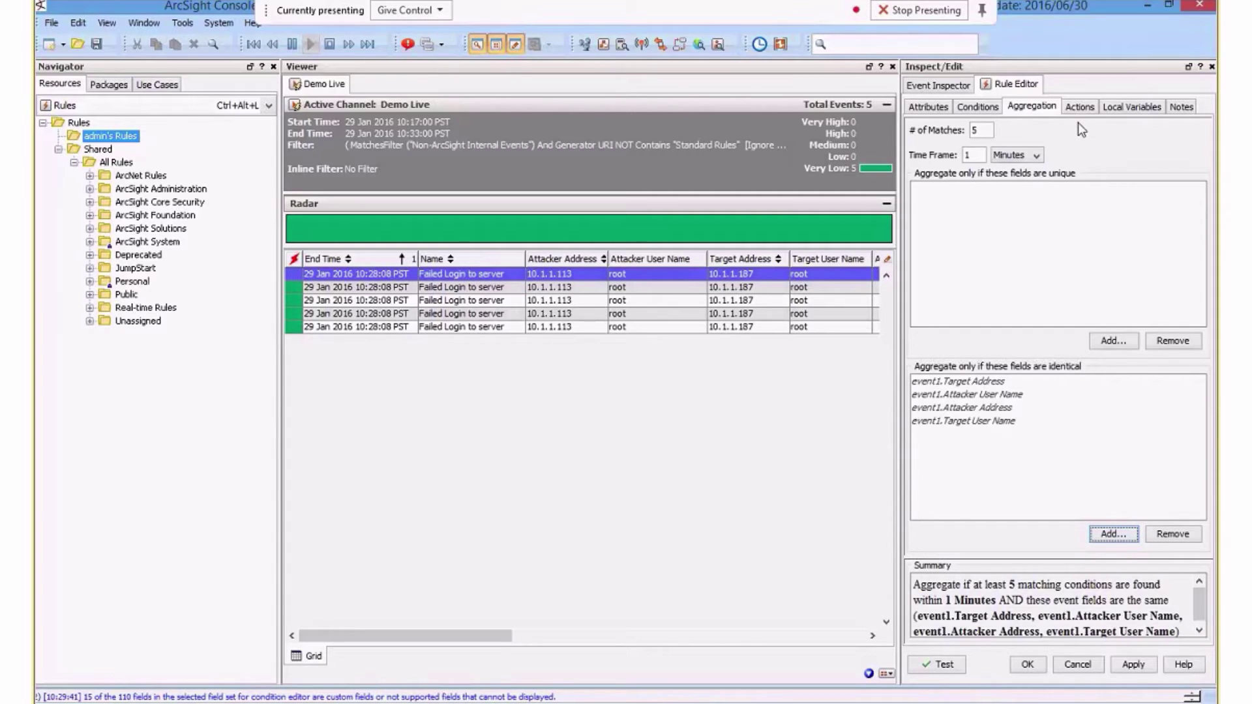
- Give On First Threshold a Set Event Field action setting Priority to 7
left_click(1080, 107)
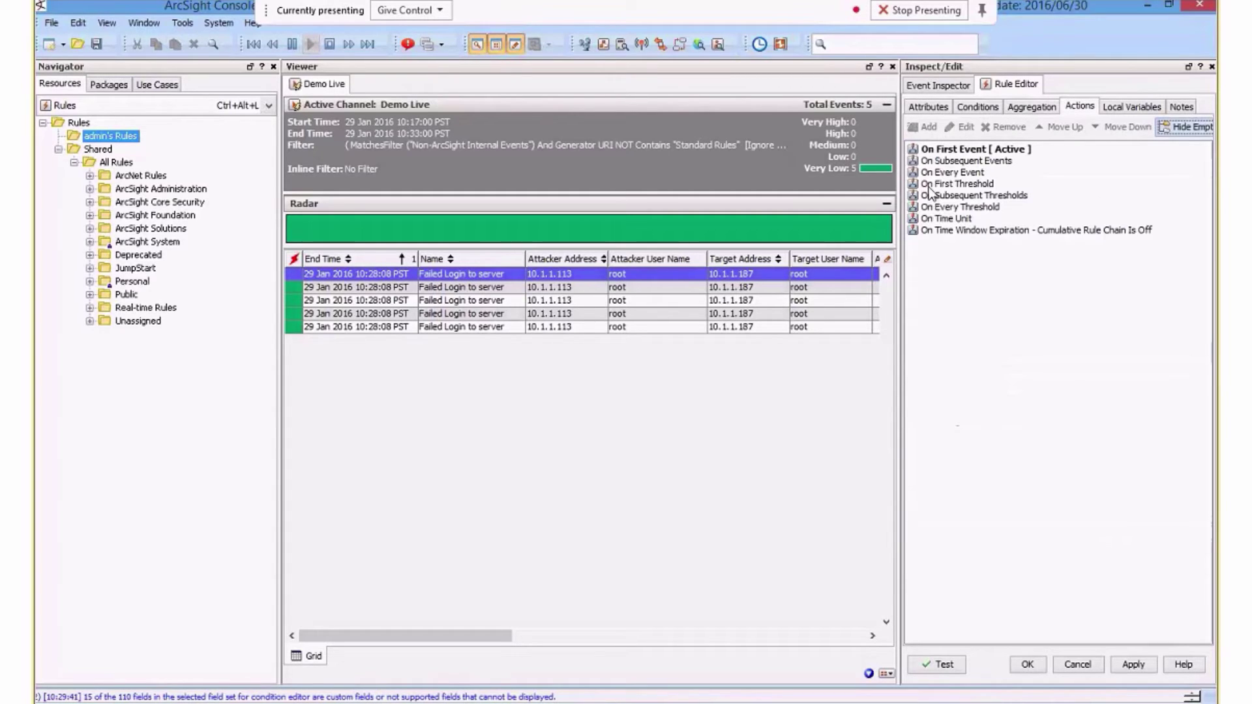
left_click(942, 184)
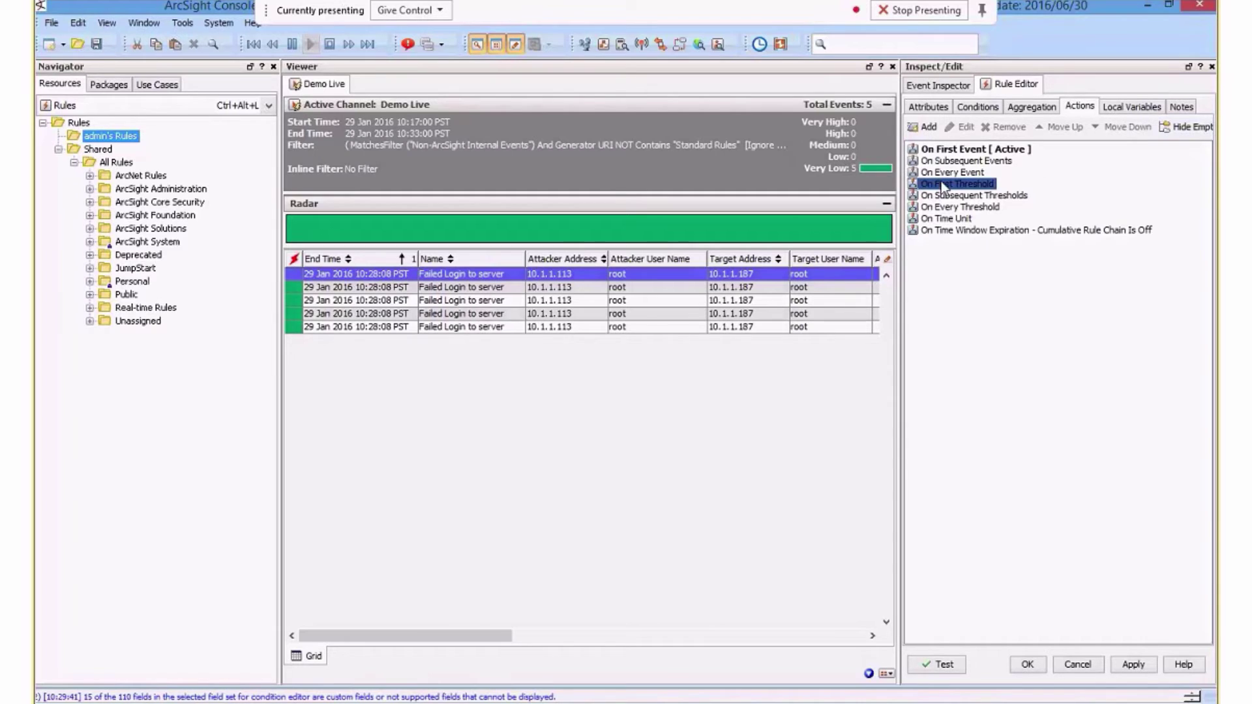
left_click(927, 127)
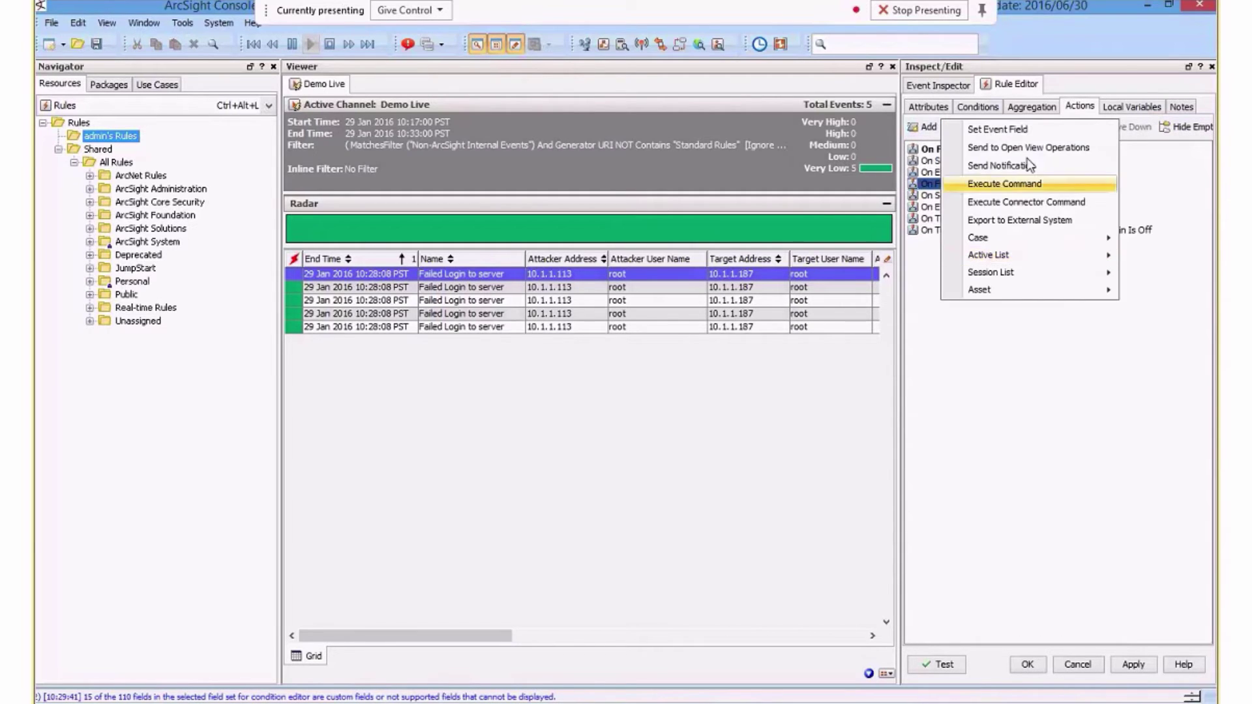
left_click(1008, 129)
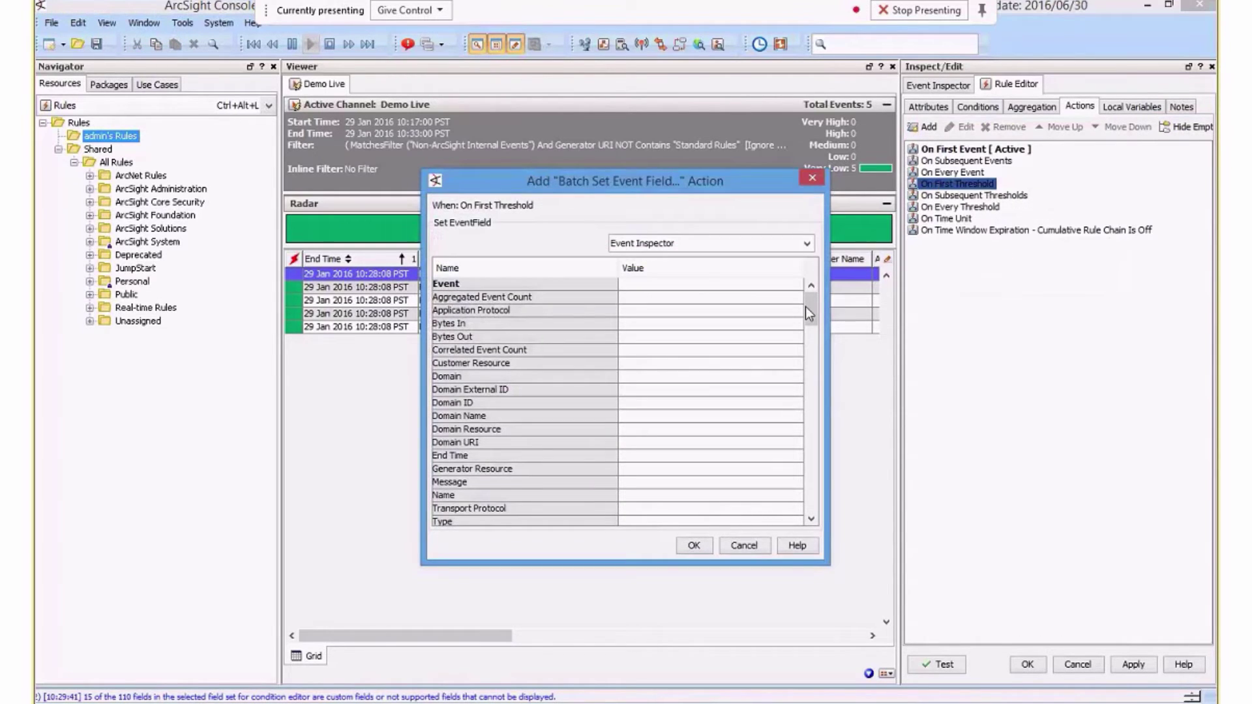
left_click_drag(809, 314, 810, 496)
left_click(662, 493)
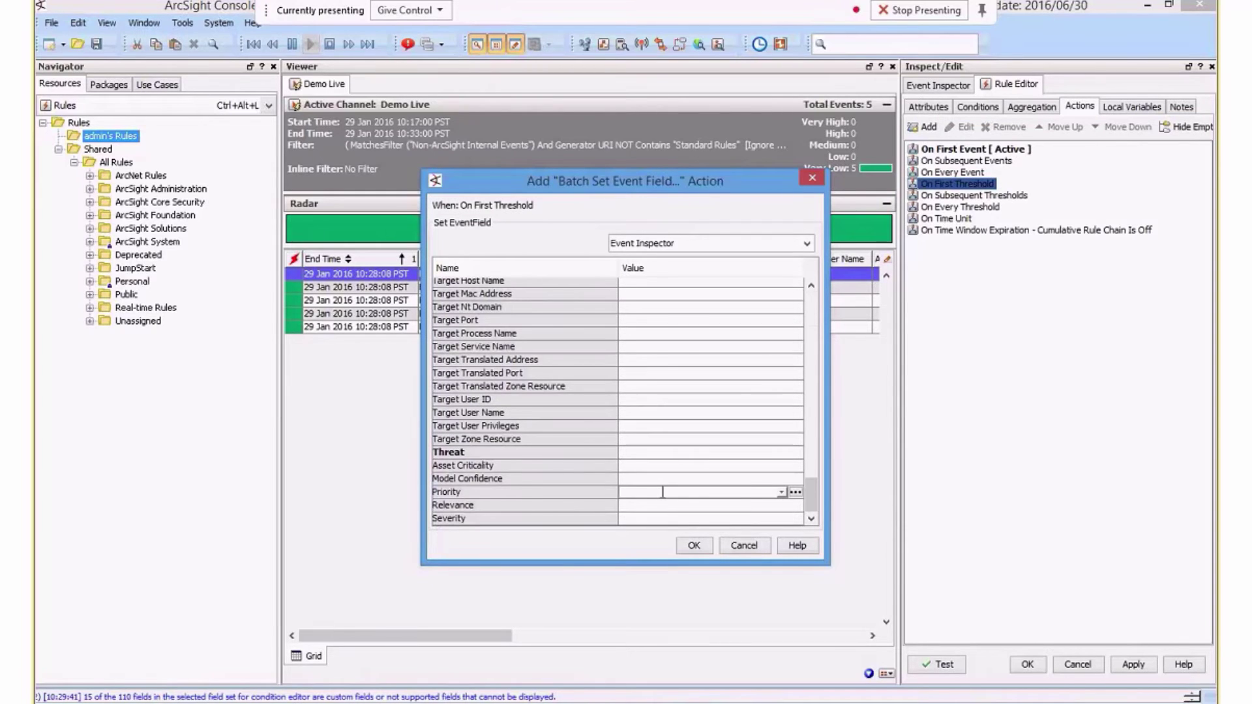
type("7")
left_click(662, 506)
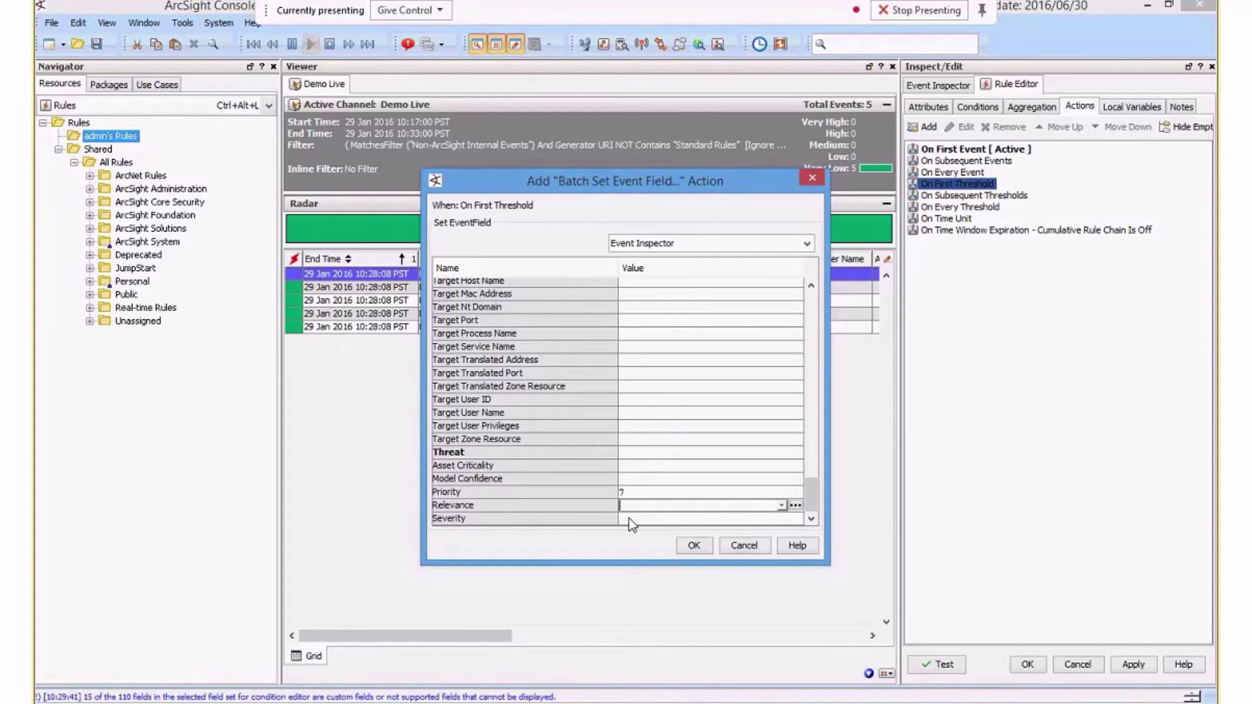
left_click(693, 545)
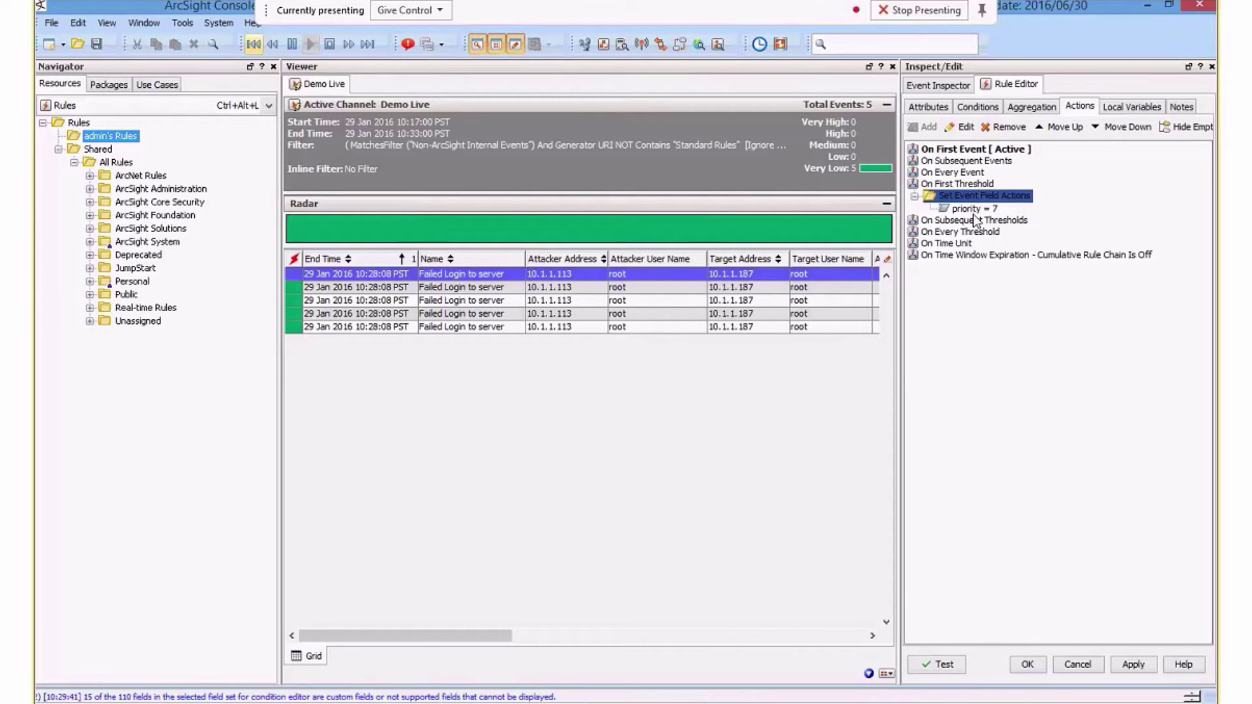
- Give On Subsequent Thresholds a Set Event Field action setting Priority to 8
left_click(952, 222)
right_click(950, 220)
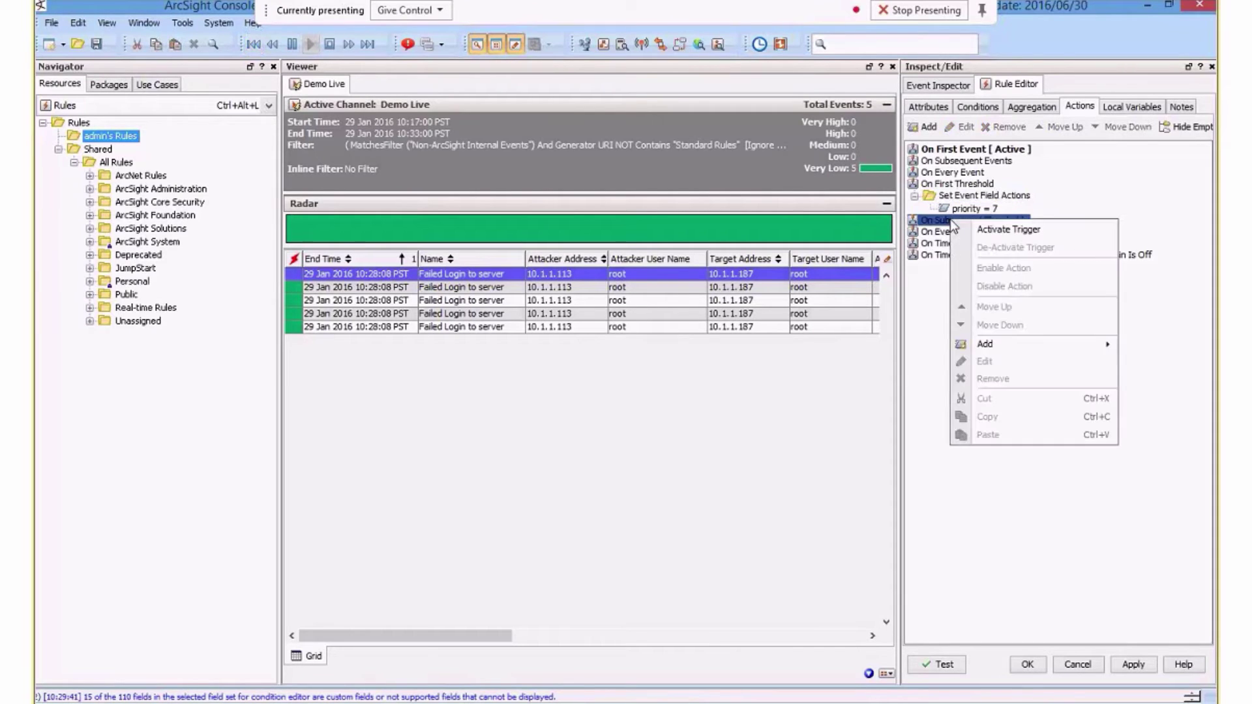
mouse_move(984, 343)
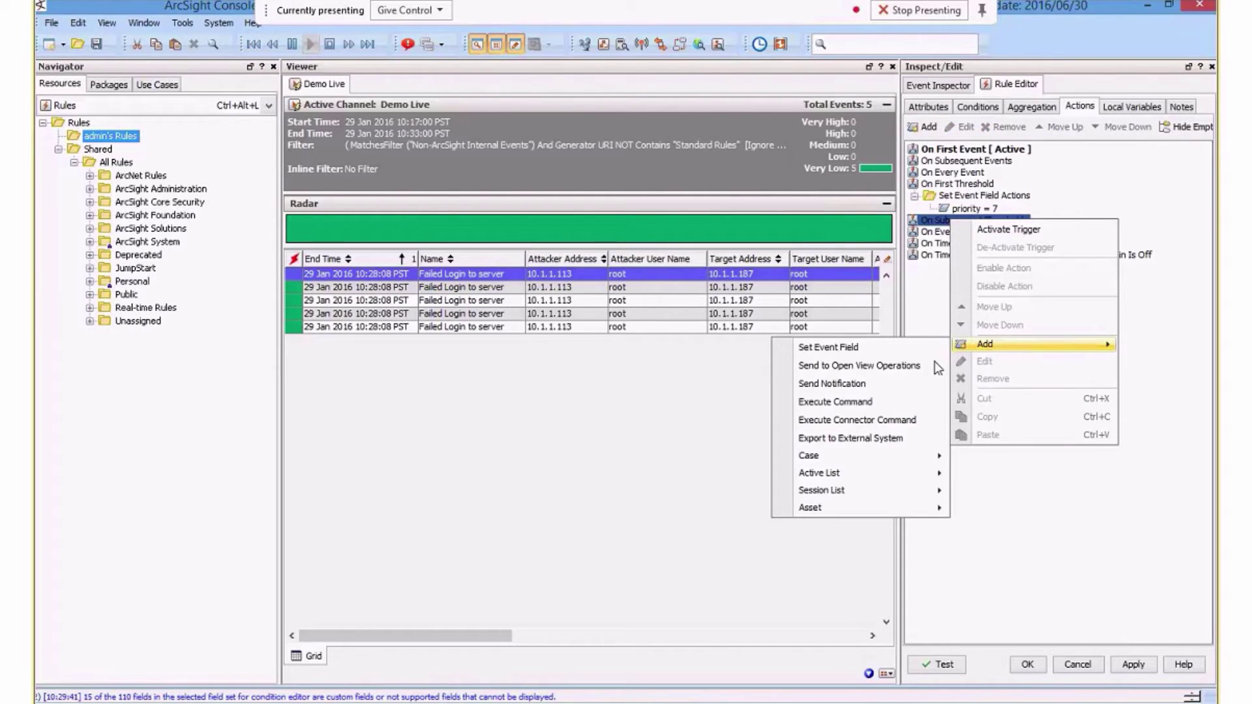
left_click(923, 349)
left_click_drag(808, 284, 811, 499)
left_click(685, 493)
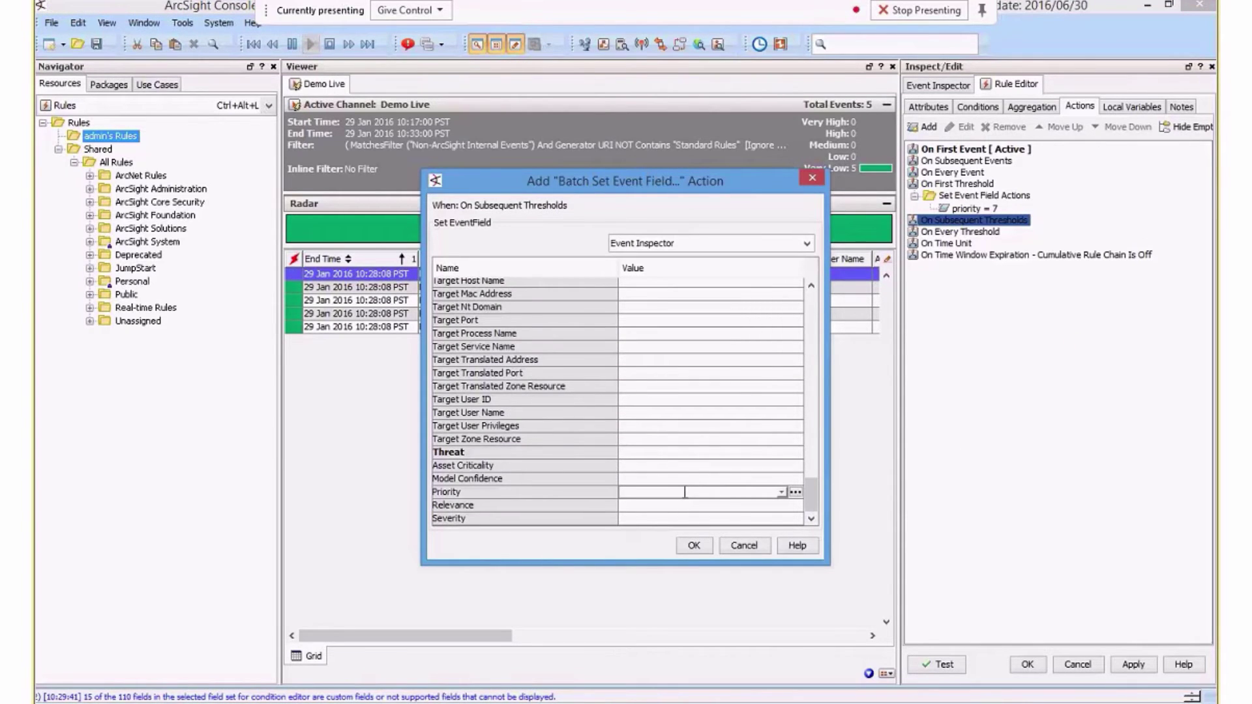
type("8")
left_click(696, 548)
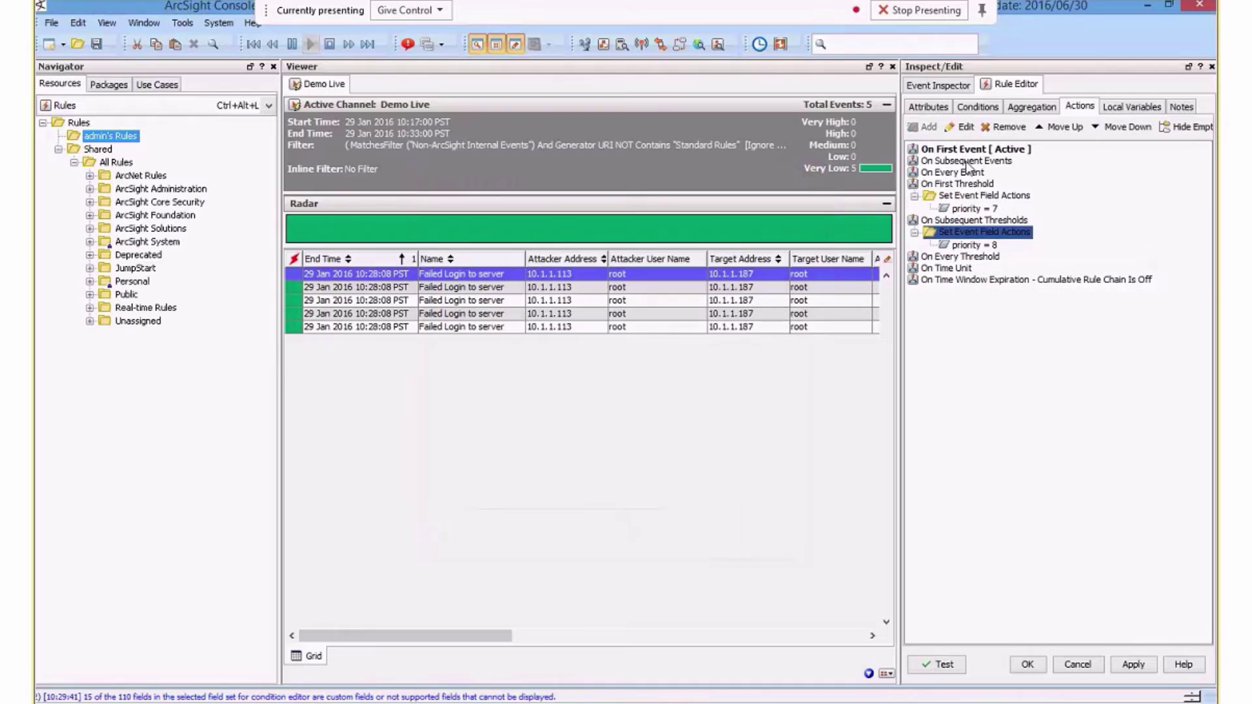
- Activate both threshold triggers and deactivate the On First Event trigger
left_click(962, 193)
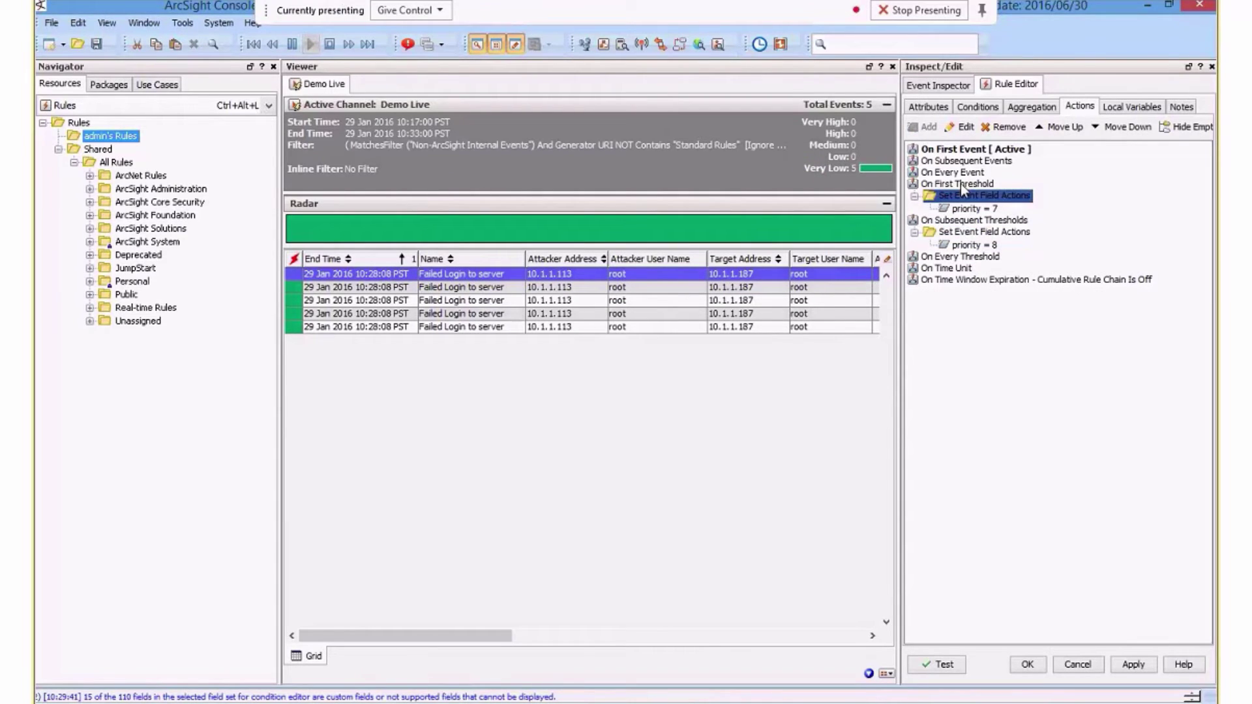
left_click(961, 182)
right_click(968, 220)
left_click(977, 236)
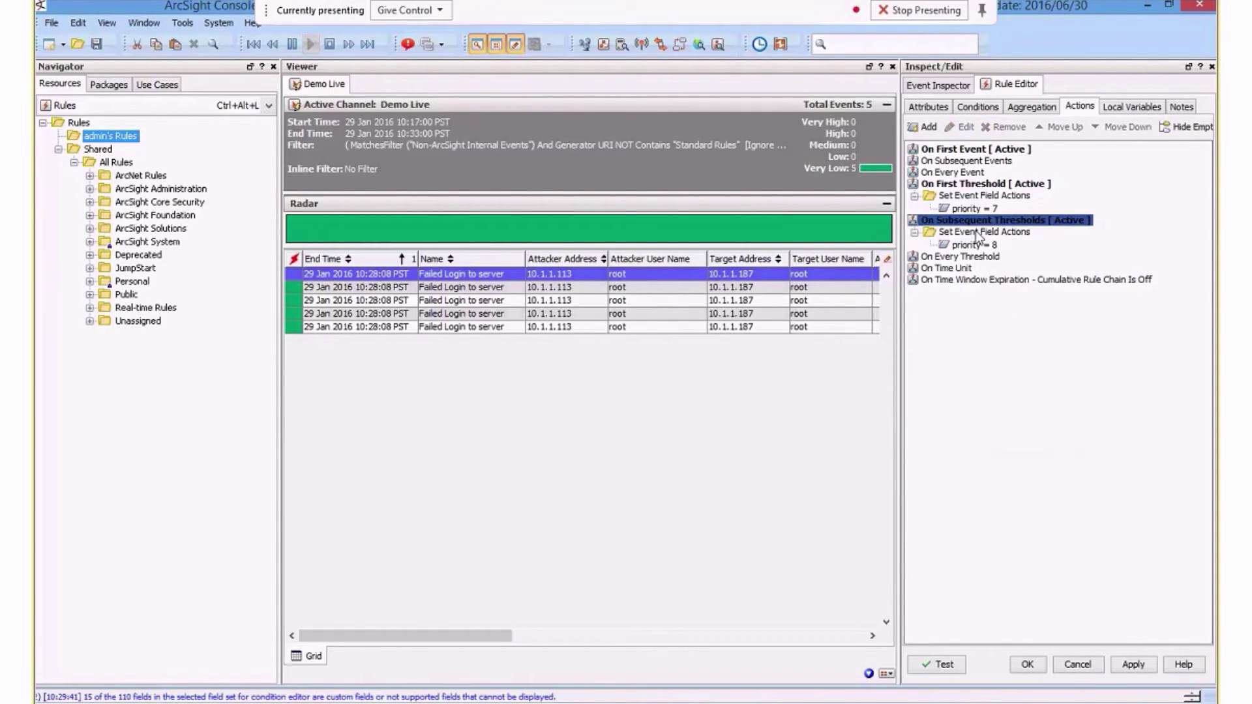
left_click(945, 148)
right_click(944, 148)
left_click(985, 172)
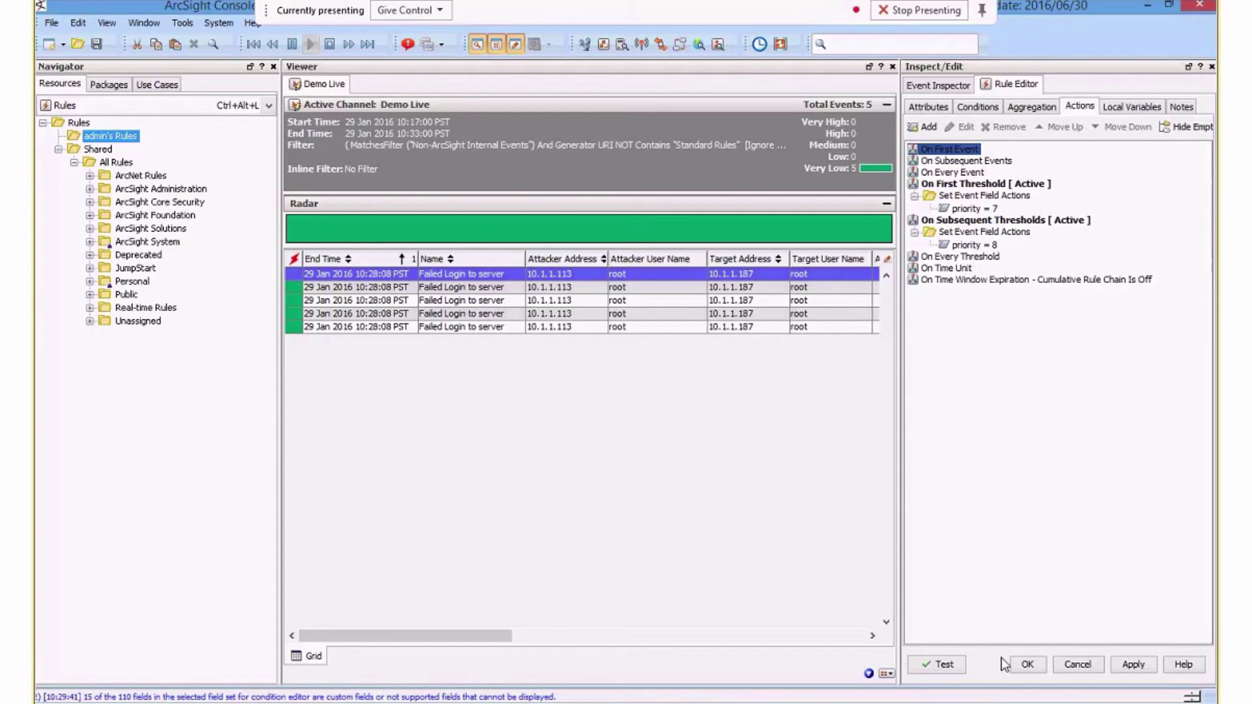
- Save the rule, declining to add the Zone Resource fields
left_click(1025, 664)
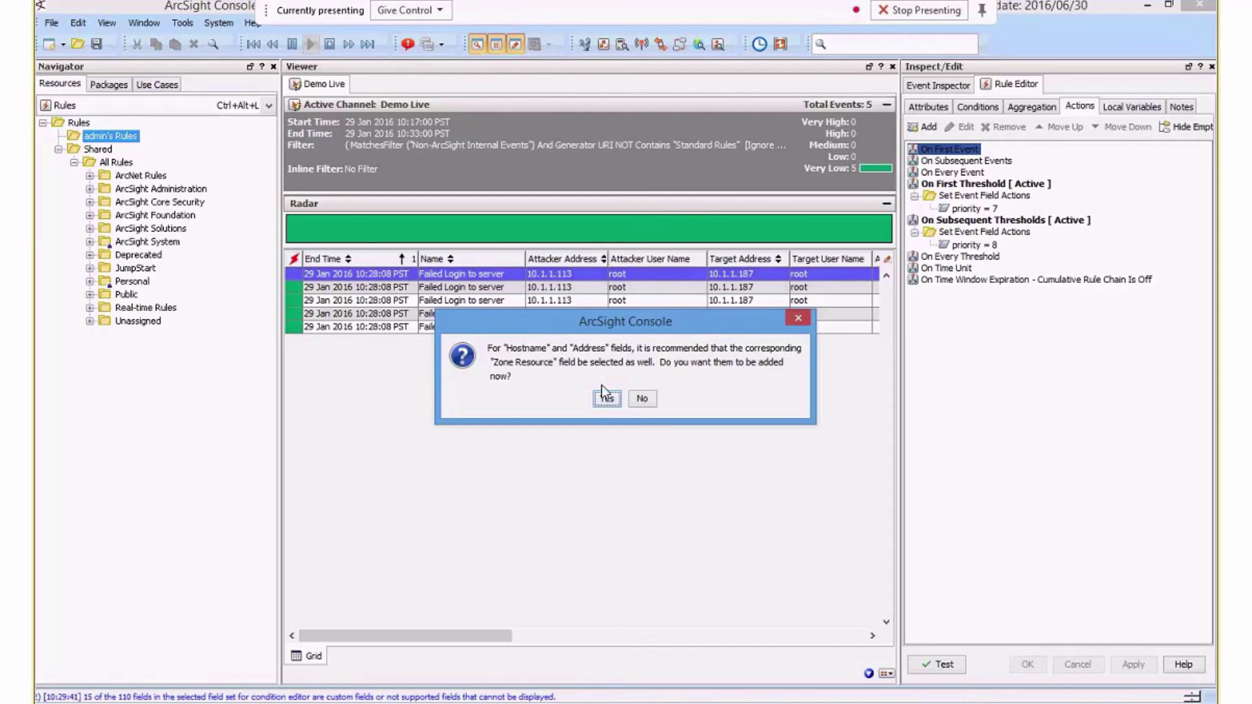
left_click(645, 399)
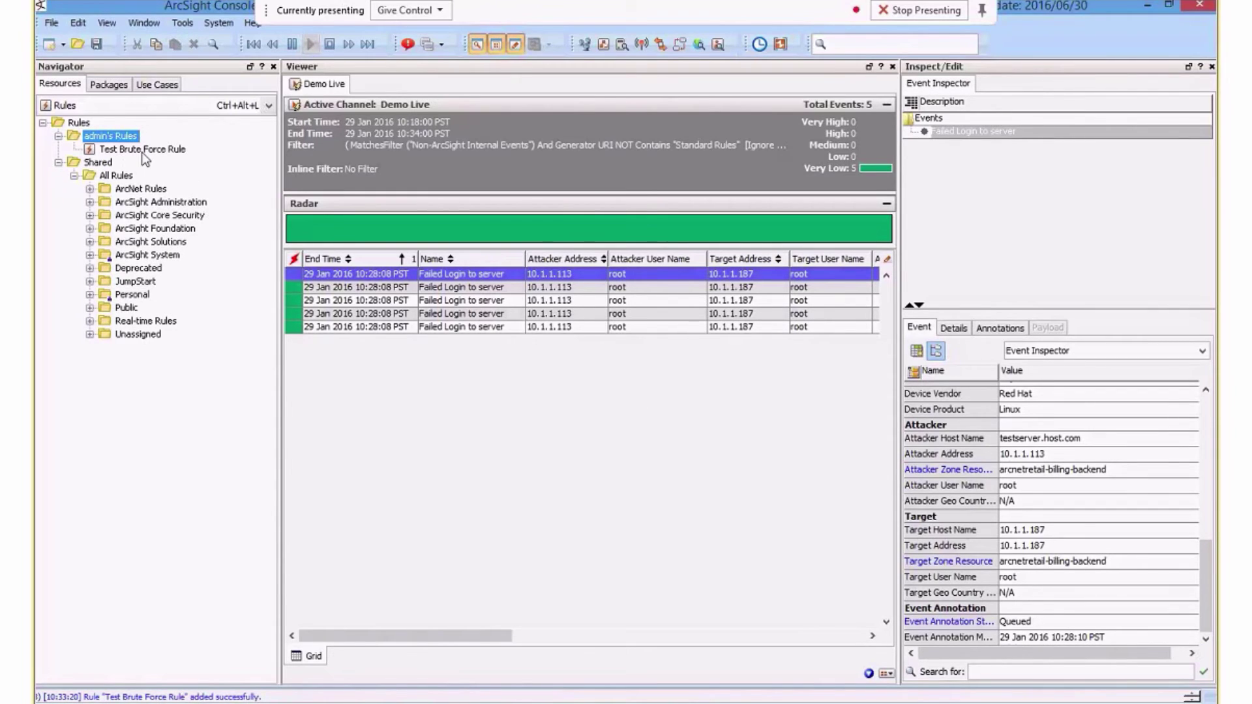
- Add a new group named 'My New Group' under Real-time Rules
left_click(90, 321)
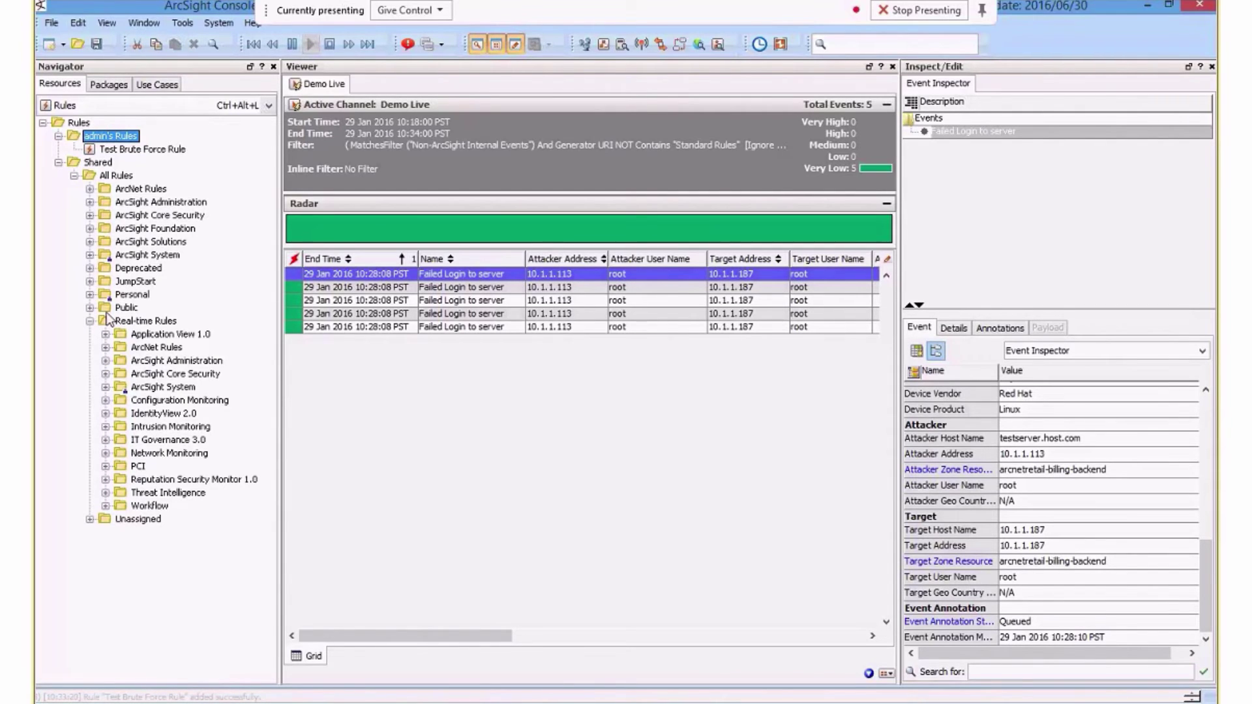
left_click(146, 321)
right_click(139, 330)
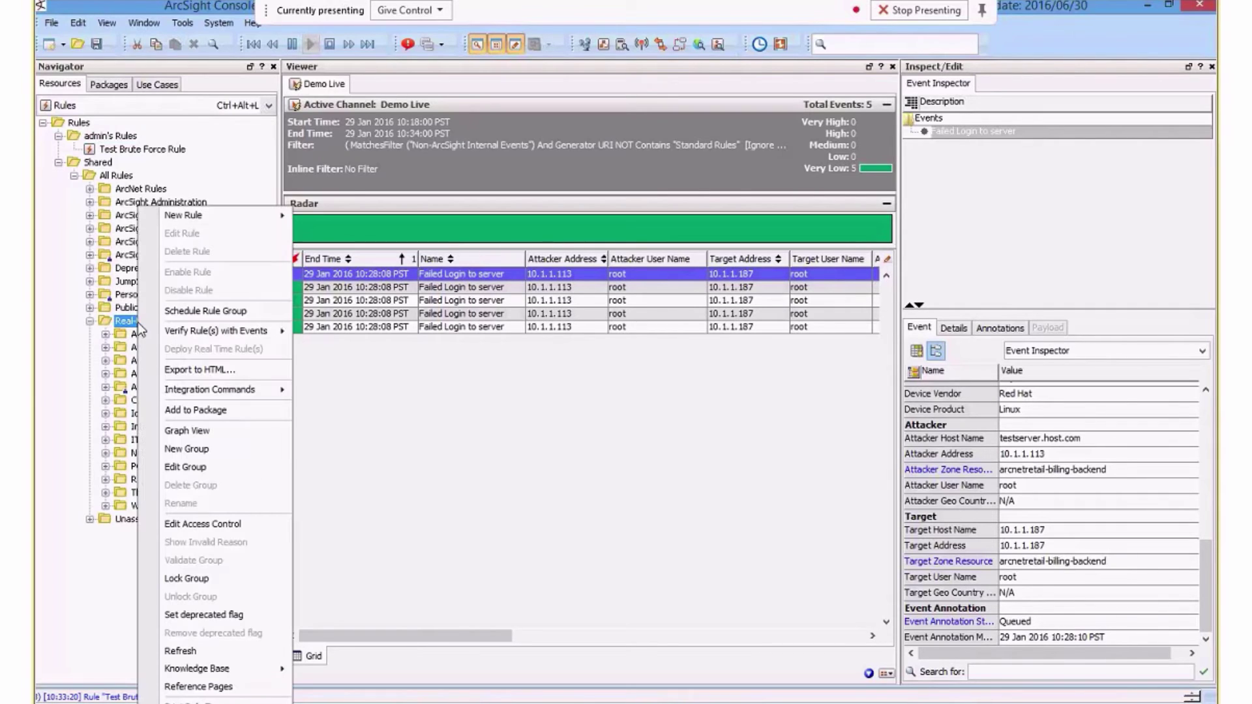
left_click(218, 447)
type("My ")
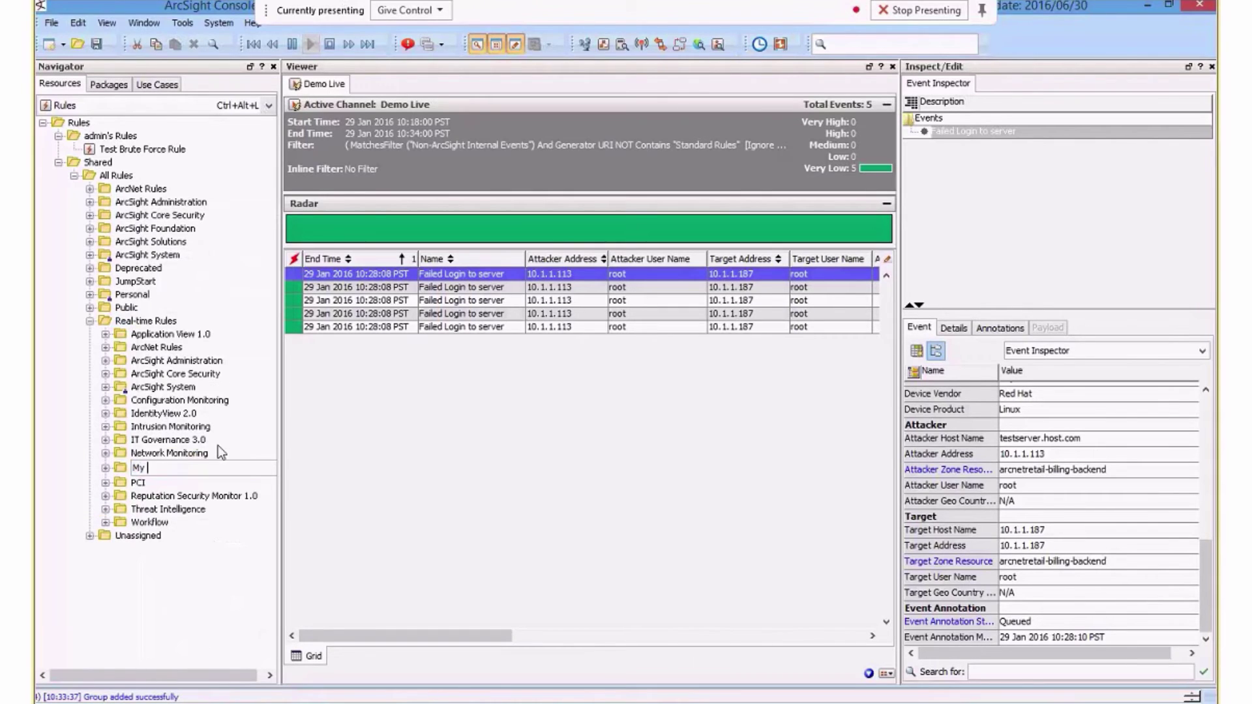
type("New Group")
key("Return")
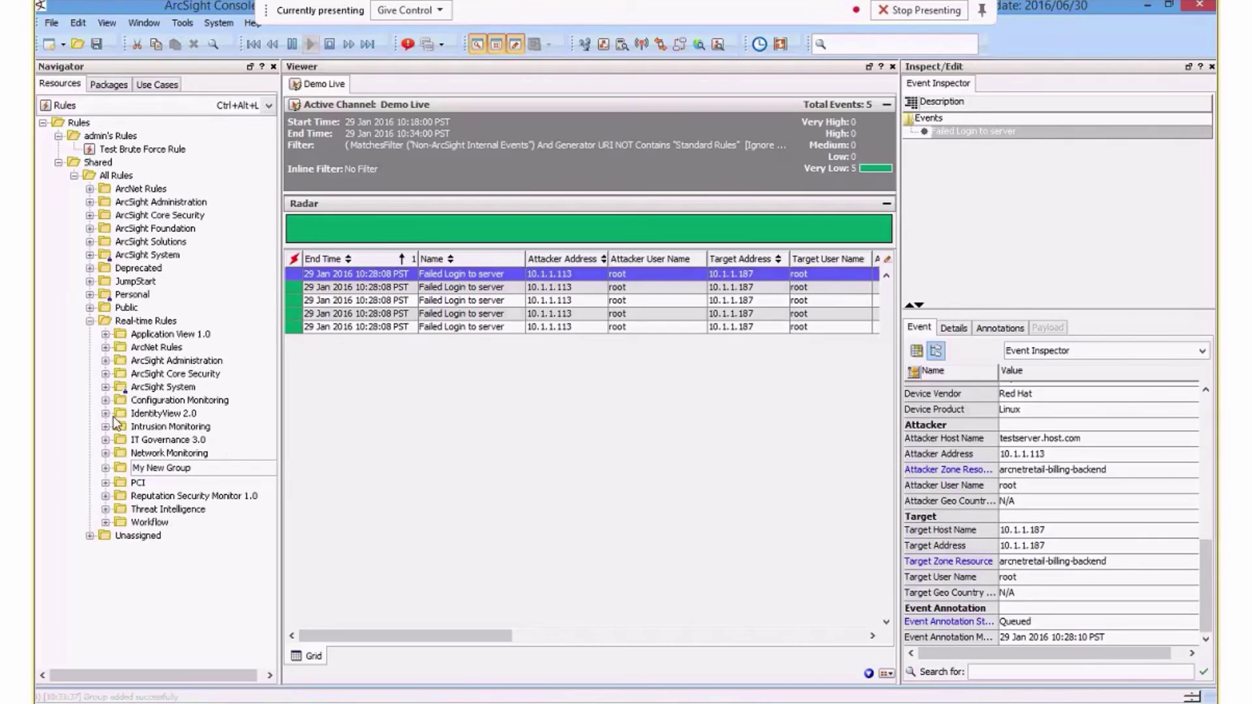
left_click(133, 150)
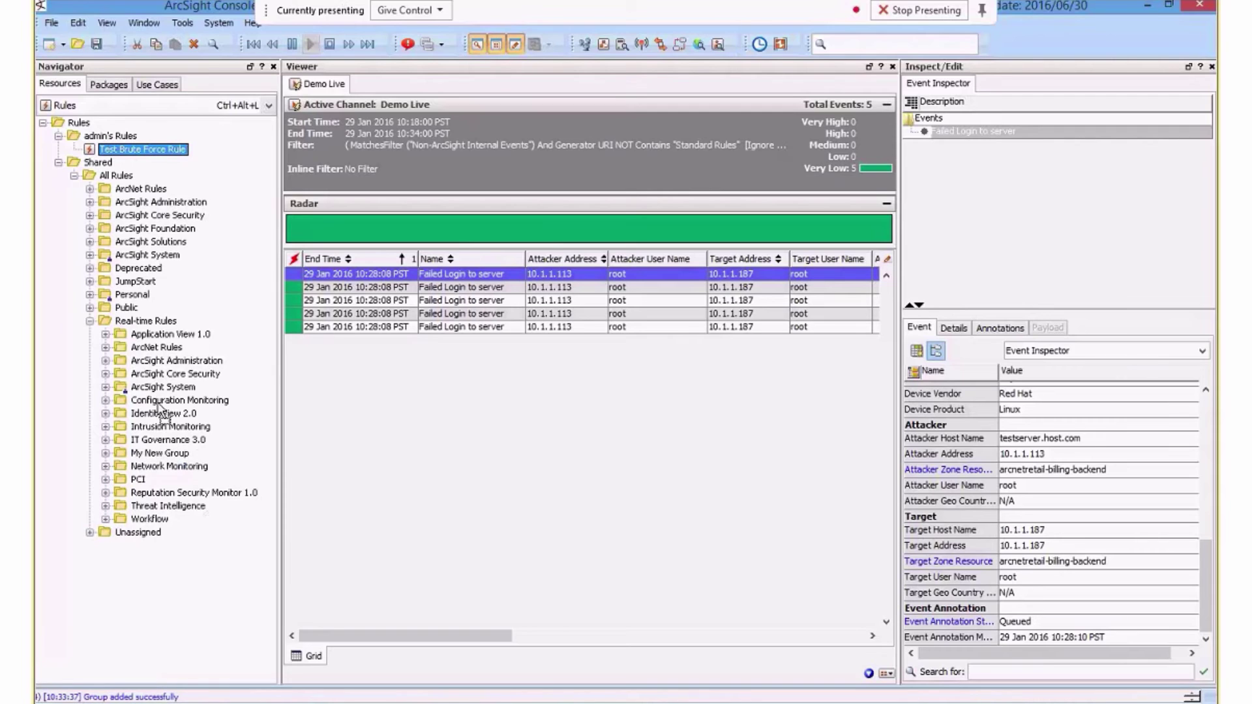
- Link Test Brute Force Rule into My New Group, keeping the original under admin's Rules
left_click_drag(163, 453, 163, 454)
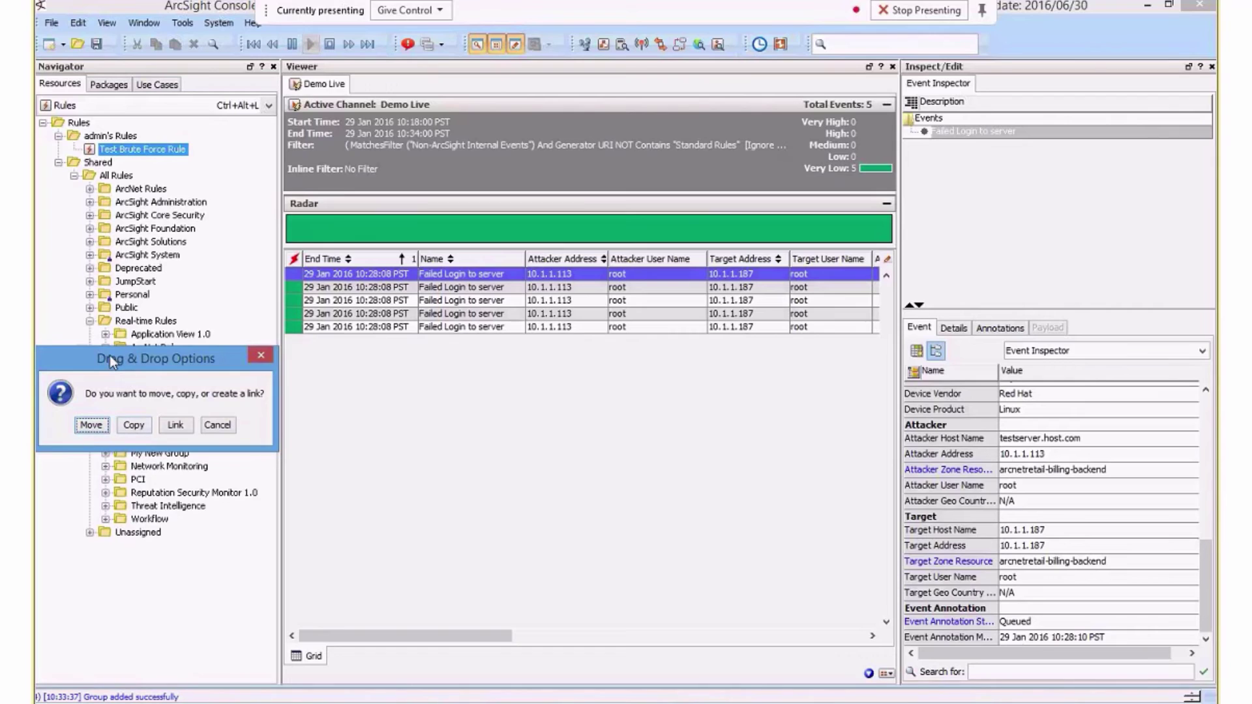
left_click(172, 424)
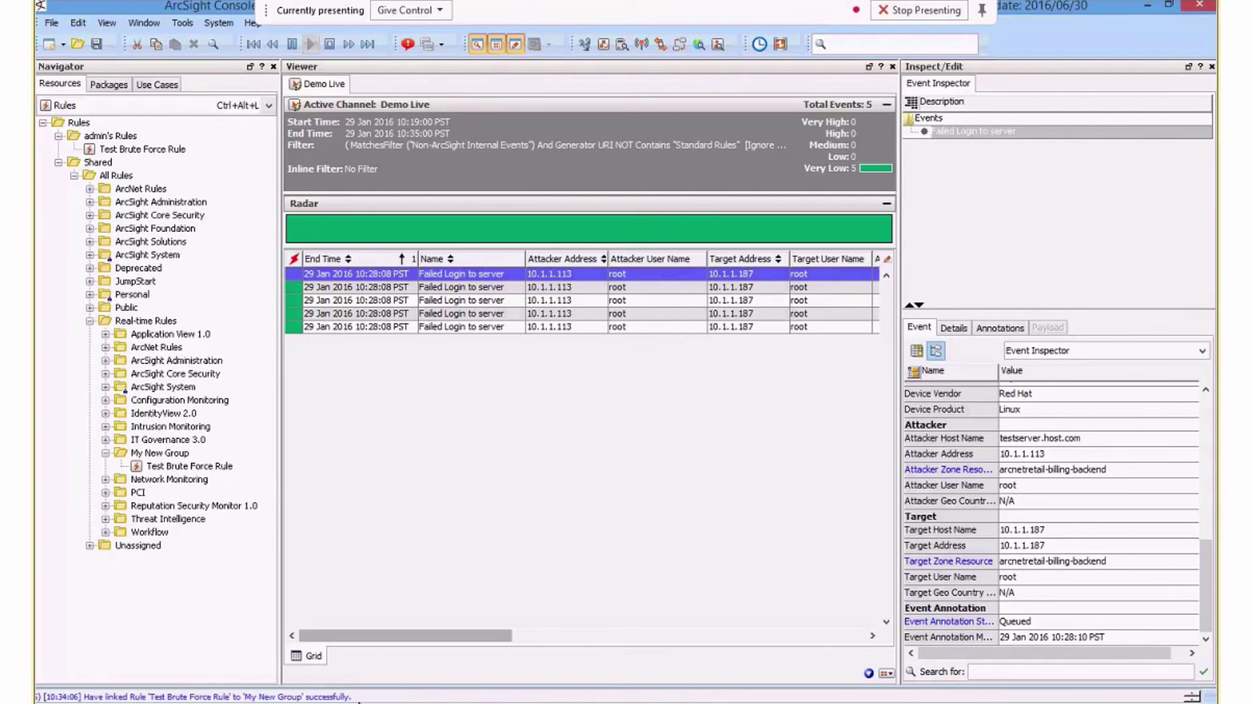
- Send 5 test failed-login events from the vm-esm68c Demo Connector, then return to the console
mouse_move(358, 700)
left_click(350, 600)
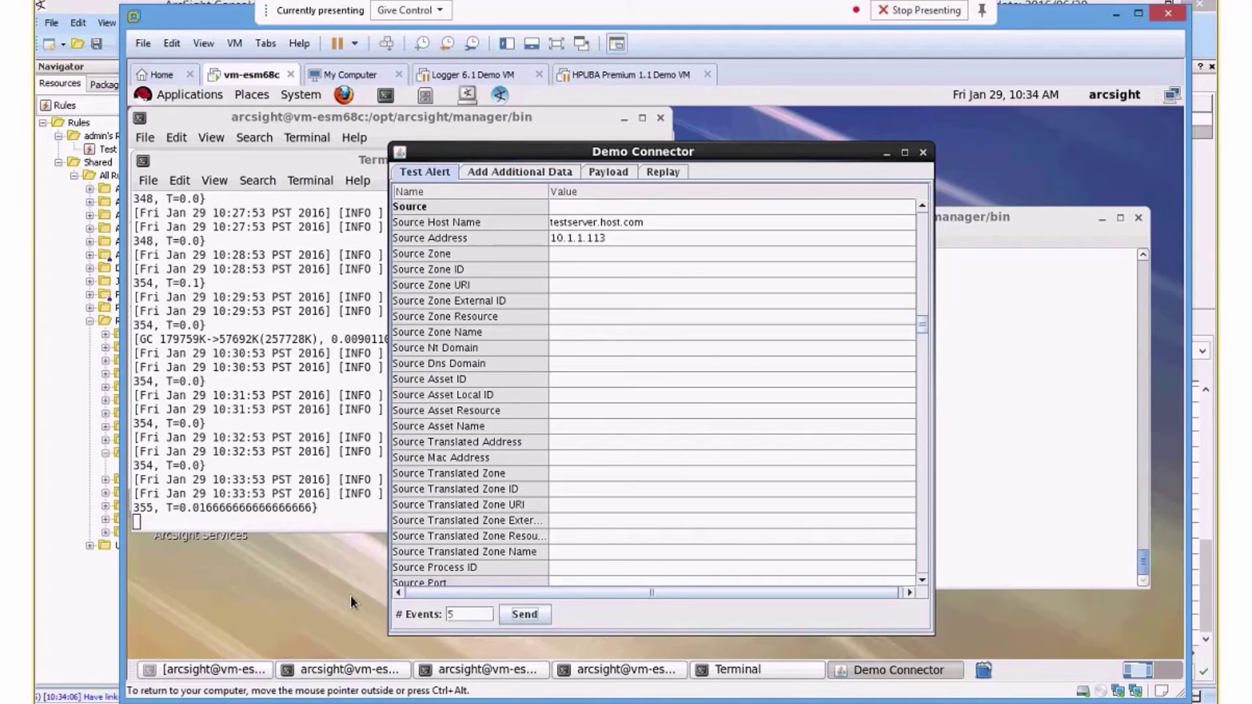
left_click(524, 614)
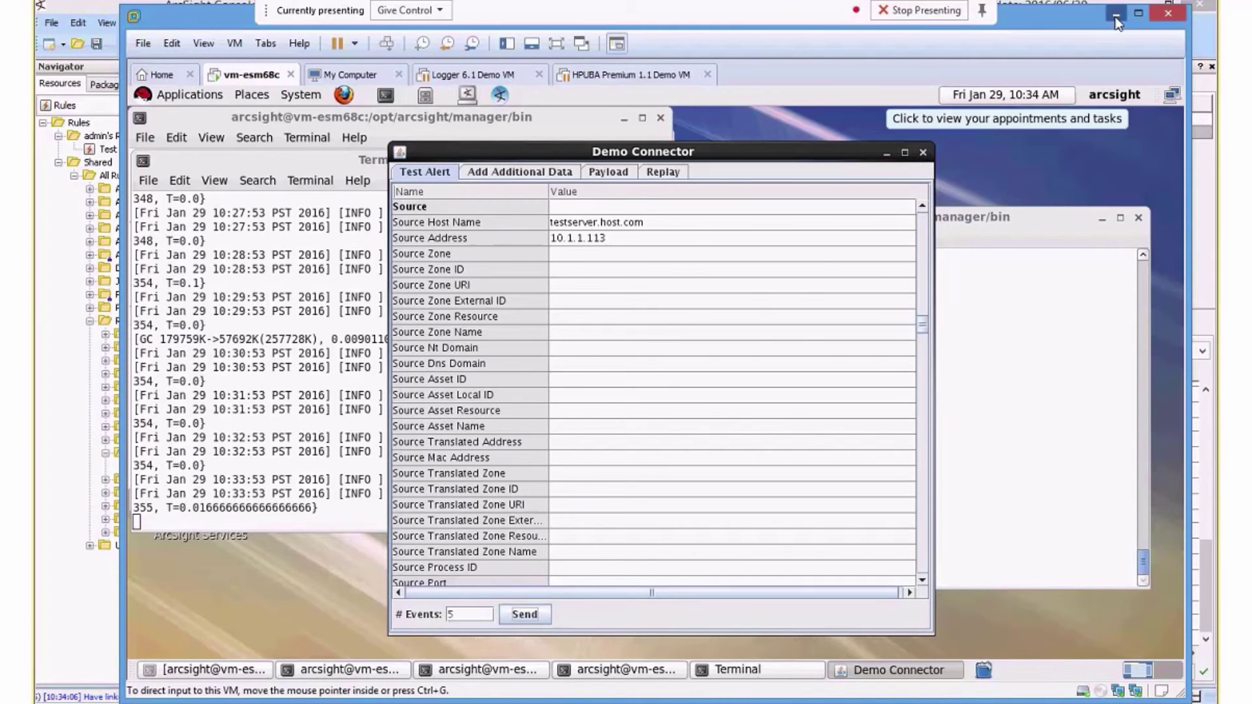
key("alt+Tab")
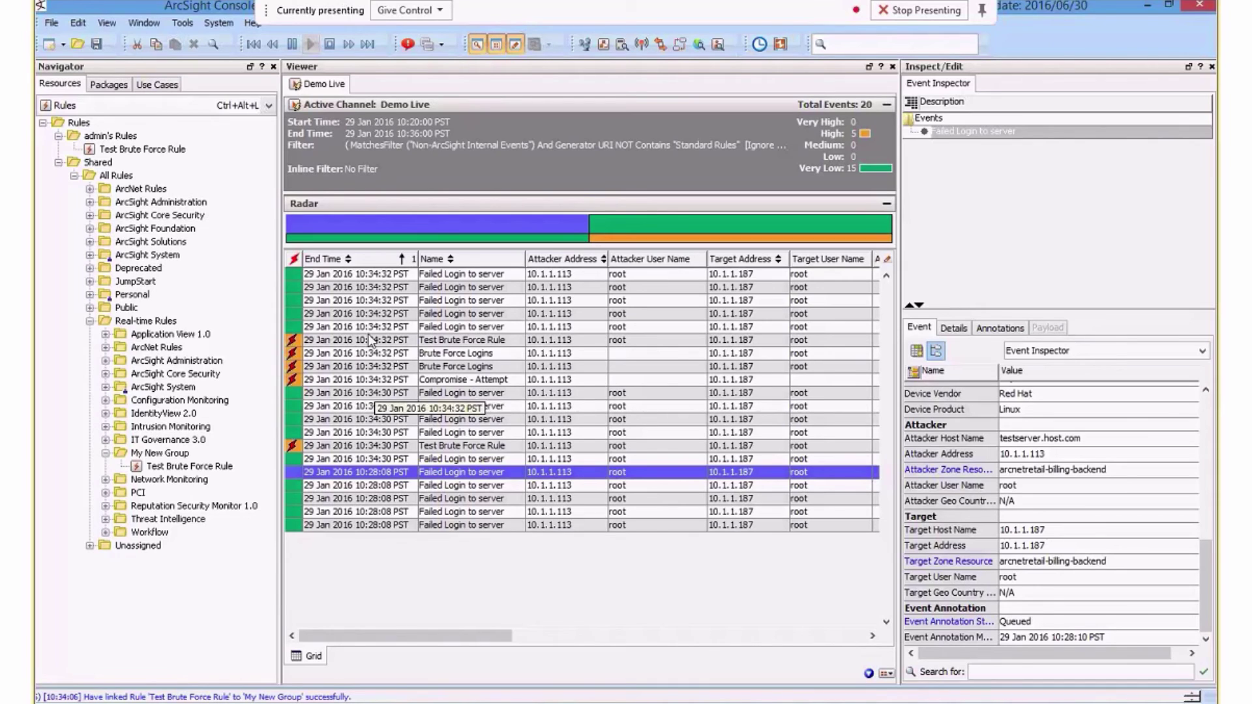
- Inspect the Test Brute Force Rule correlation event in the Event Inspector
left_click(371, 341)
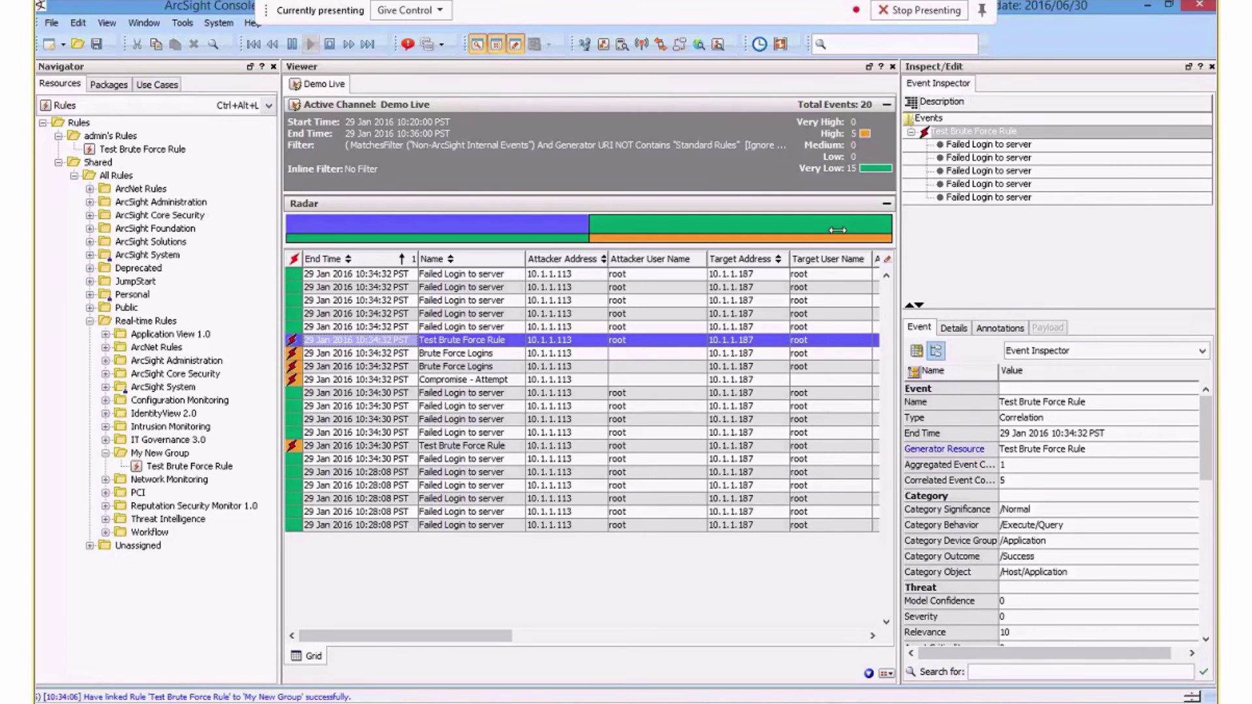
right_click(1024, 139)
left_click(958, 133)
- Inspect the second through fifth grouped Failed Login to server base events
left_click(983, 158)
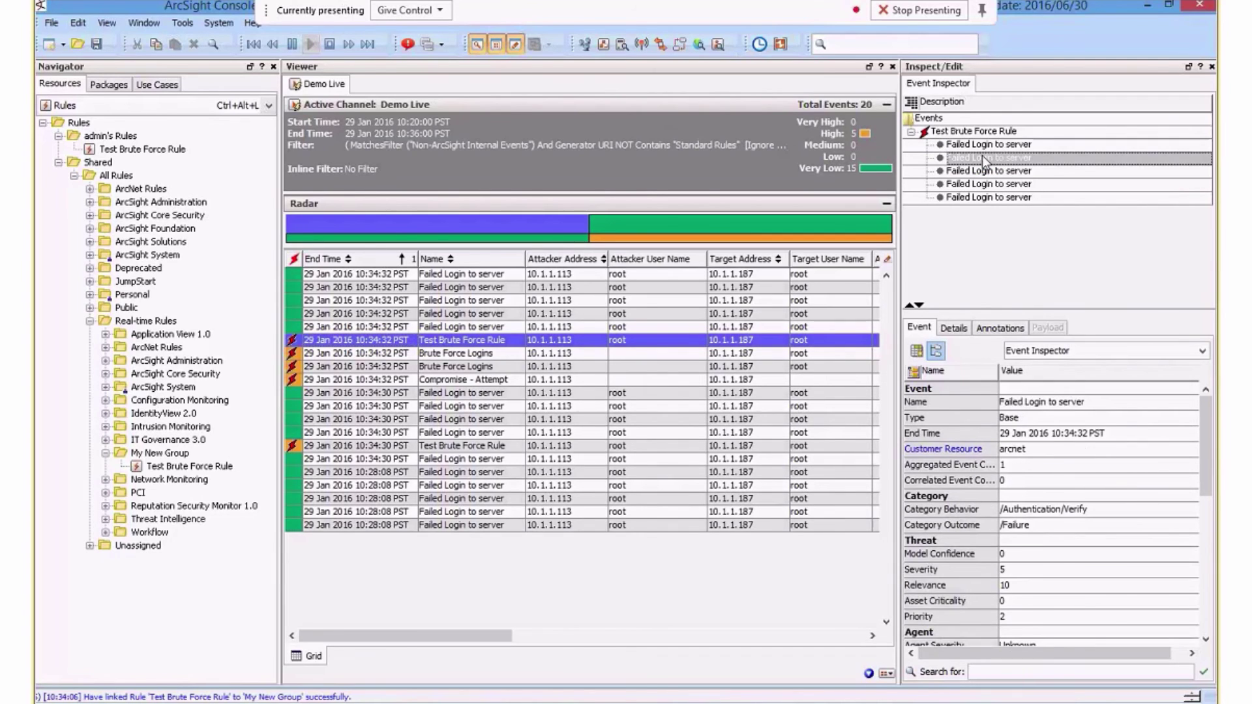
left_click(982, 171)
left_click(980, 183)
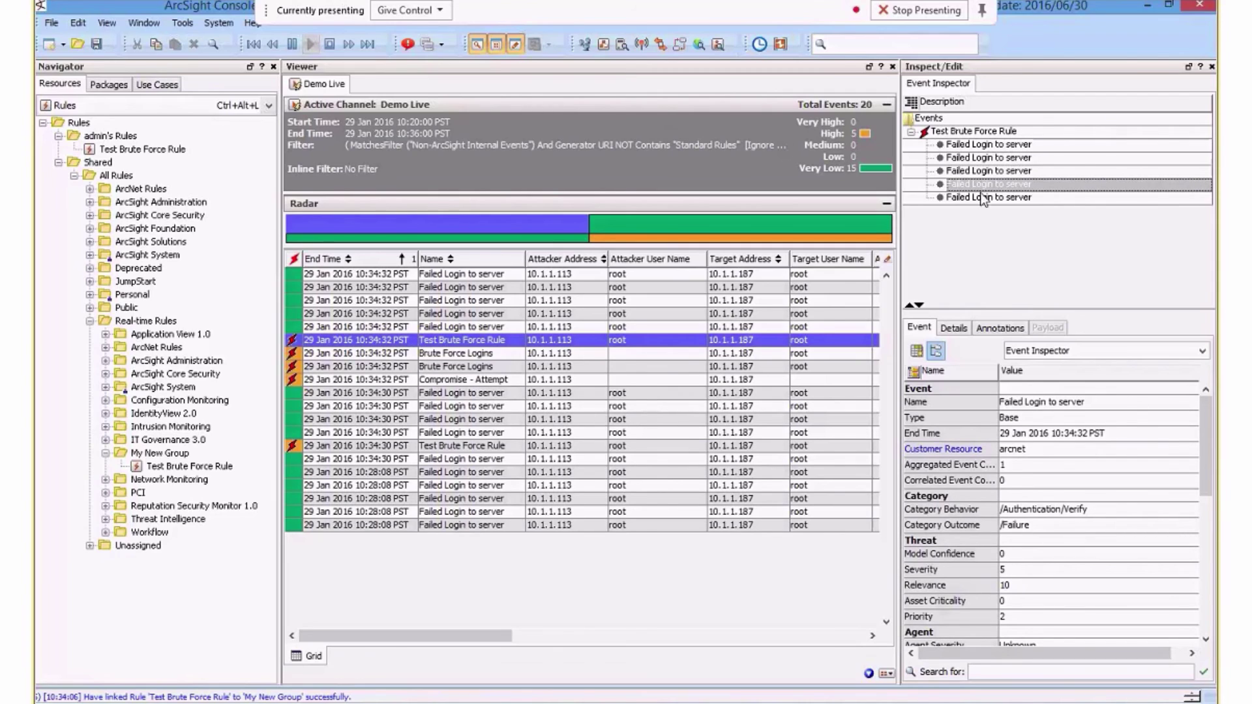
left_click(985, 197)
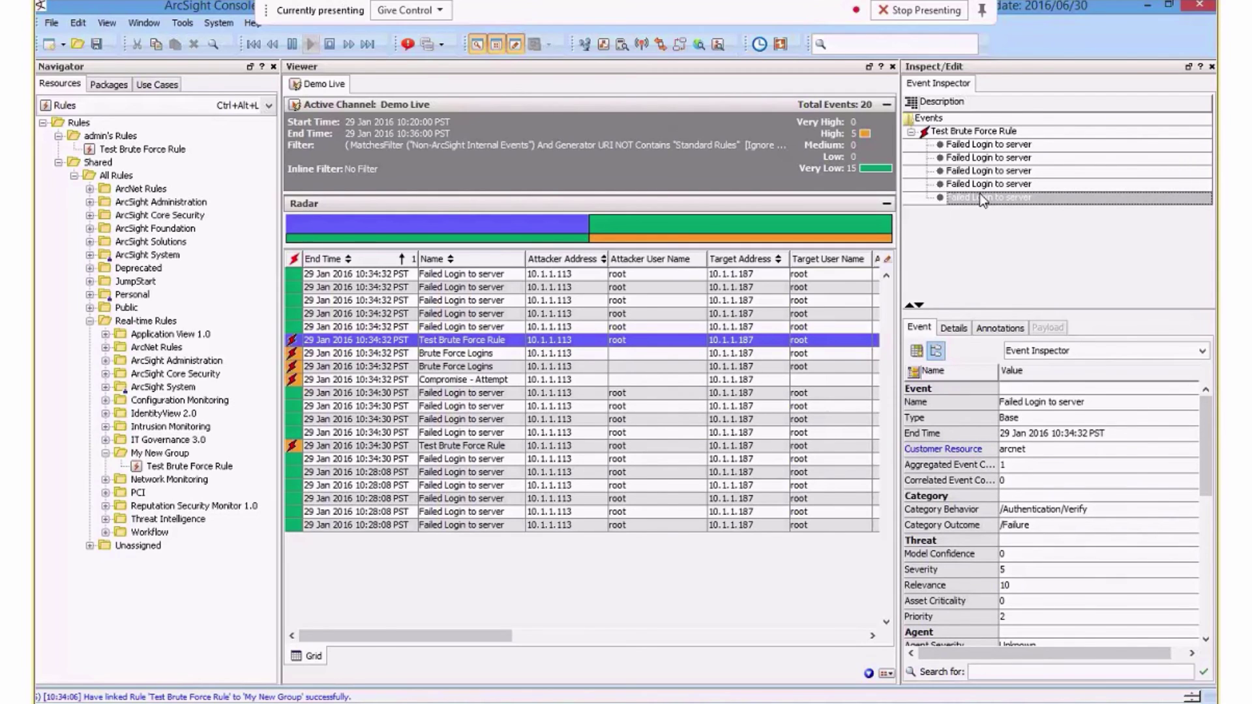